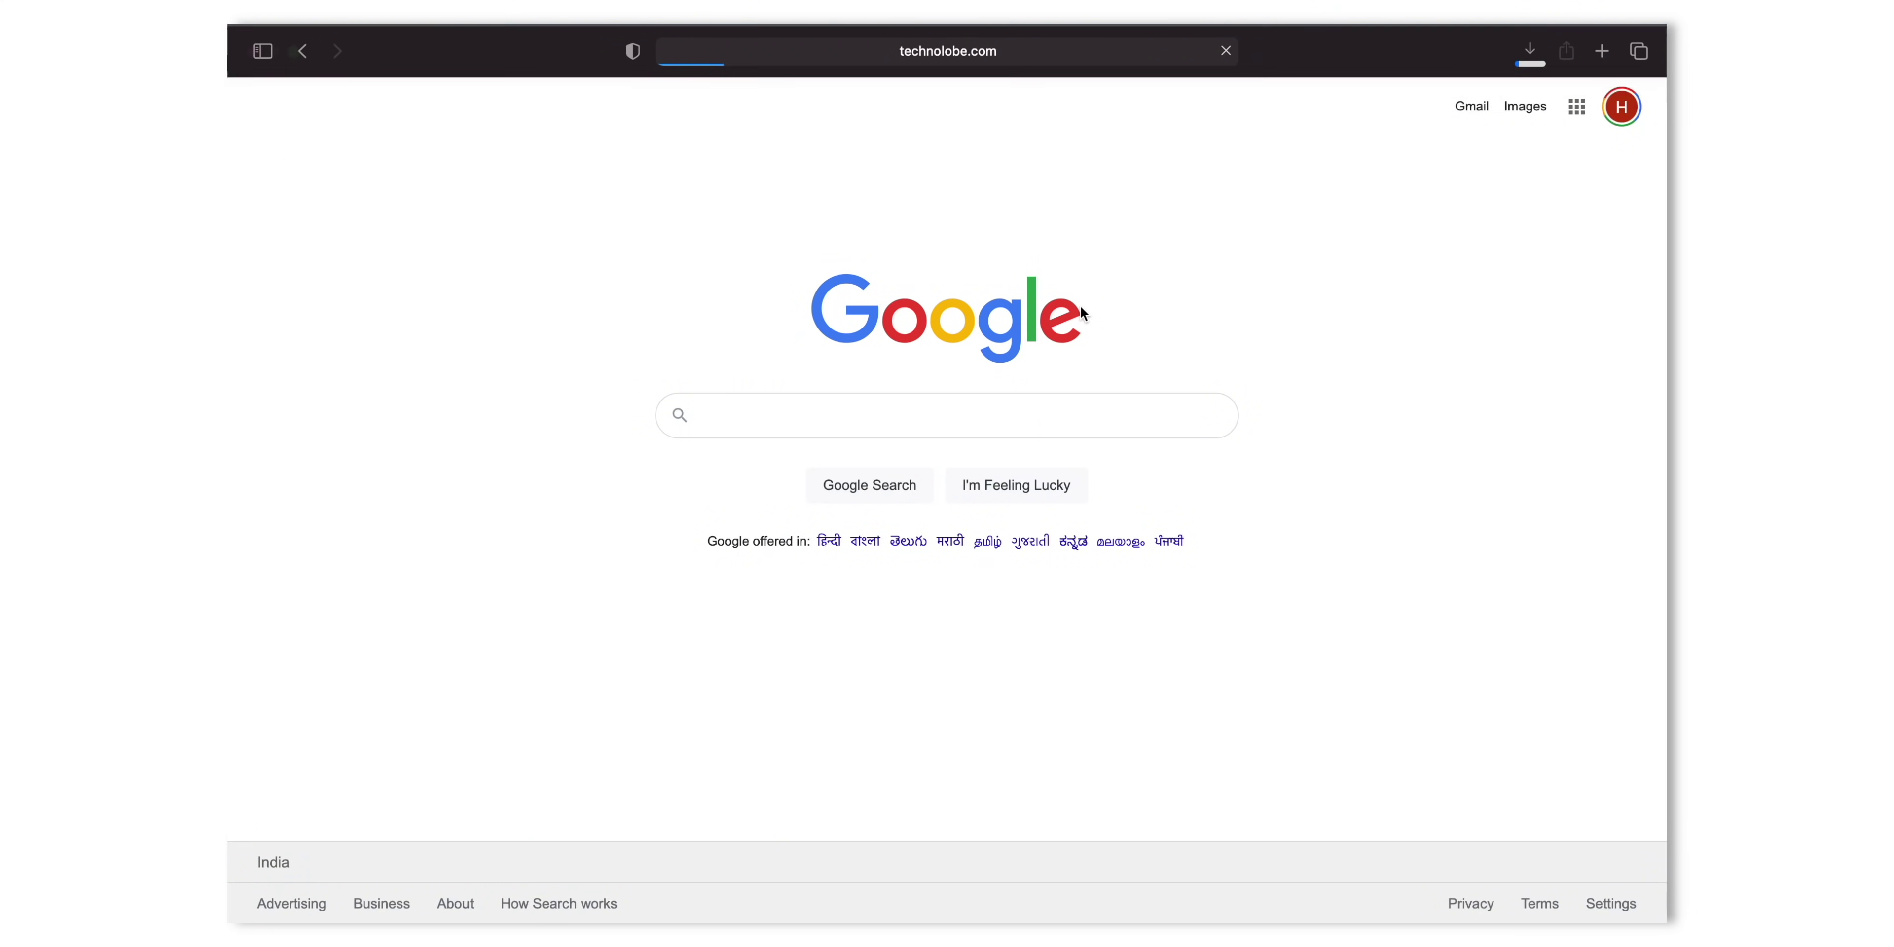
- Browse the article listings on the technolobe.com home page and return to the start of the page
scroll(1082, 309, down, 5)
scroll(1084, 313, down, 15)
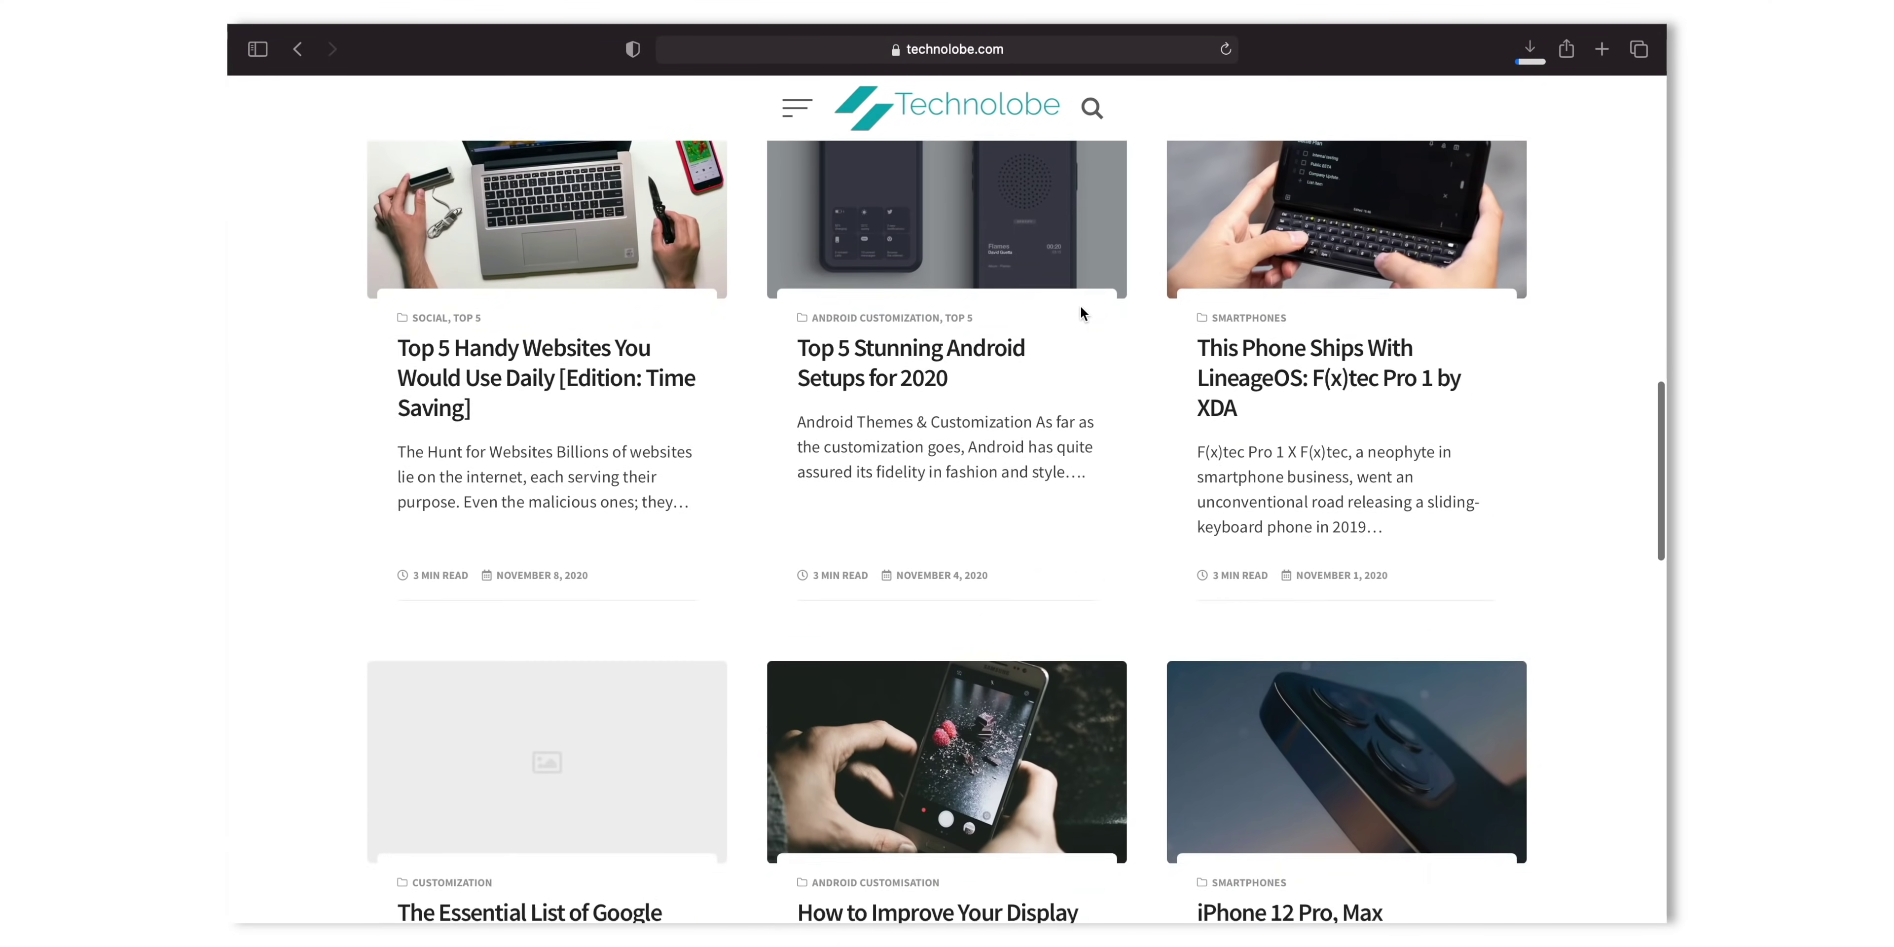
scroll(1083, 312, up, 20)
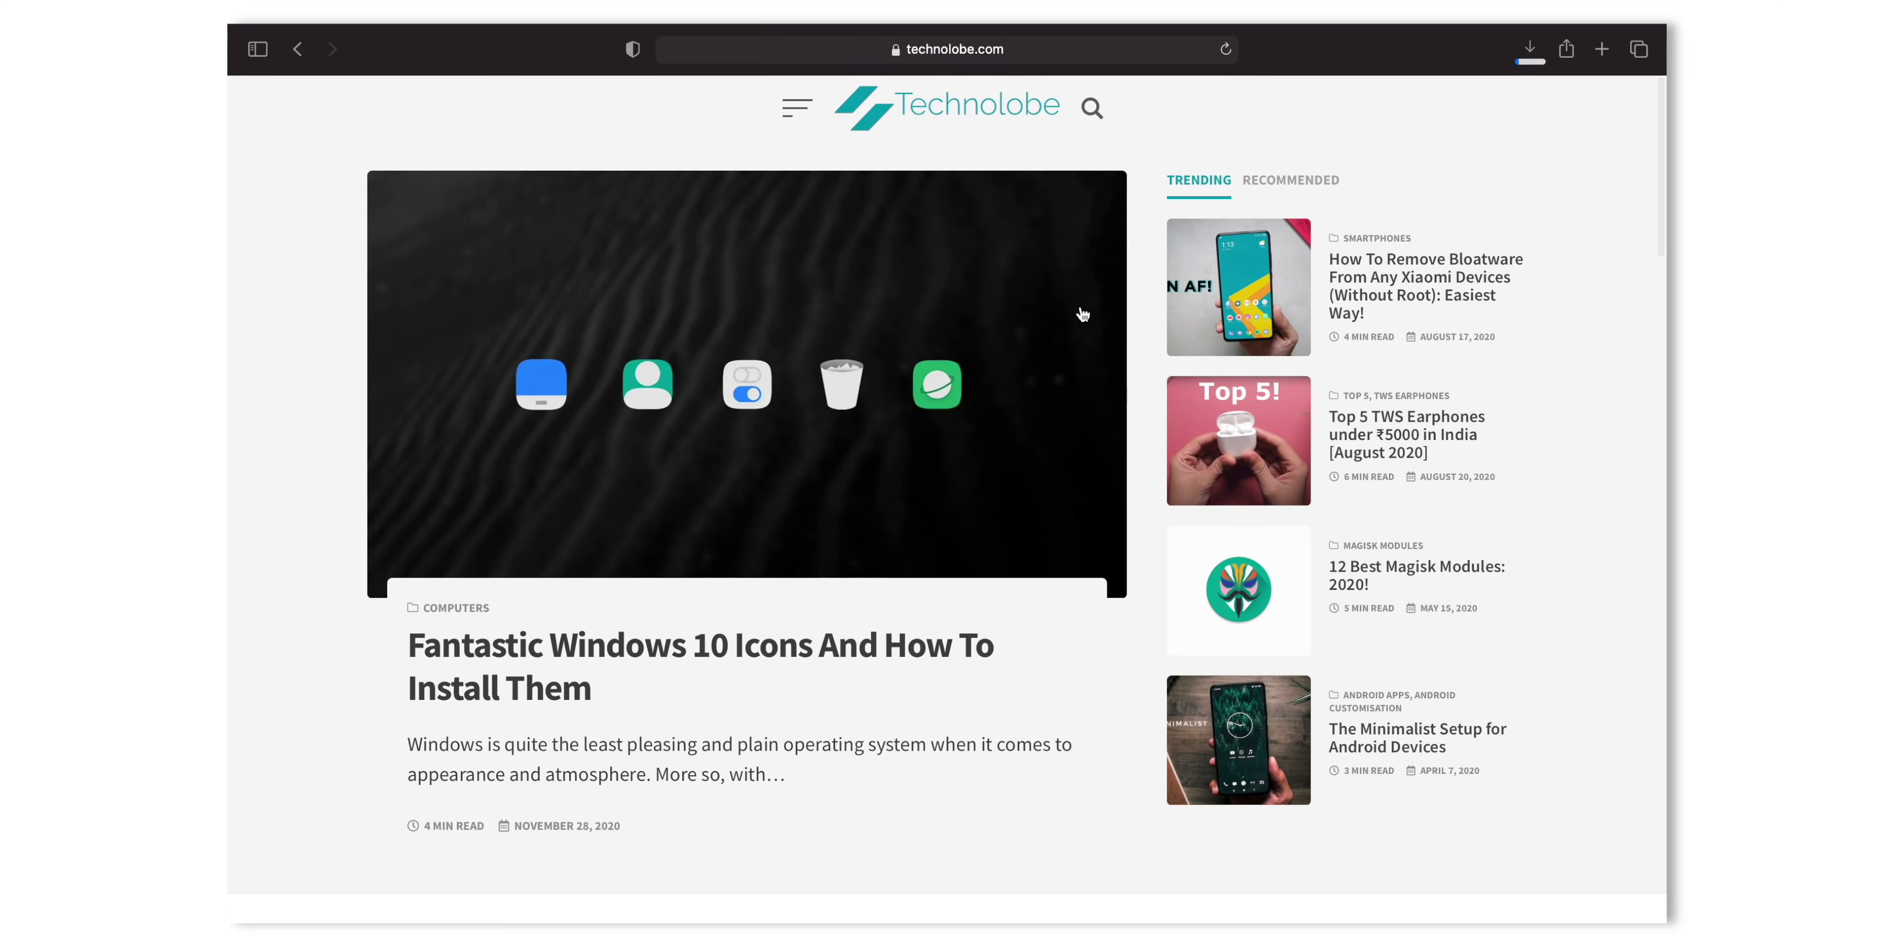
- Switch to Spotify, browse the home recommendations and open the Indie India playlist
key(ctrl+Up)
click(890, 111)
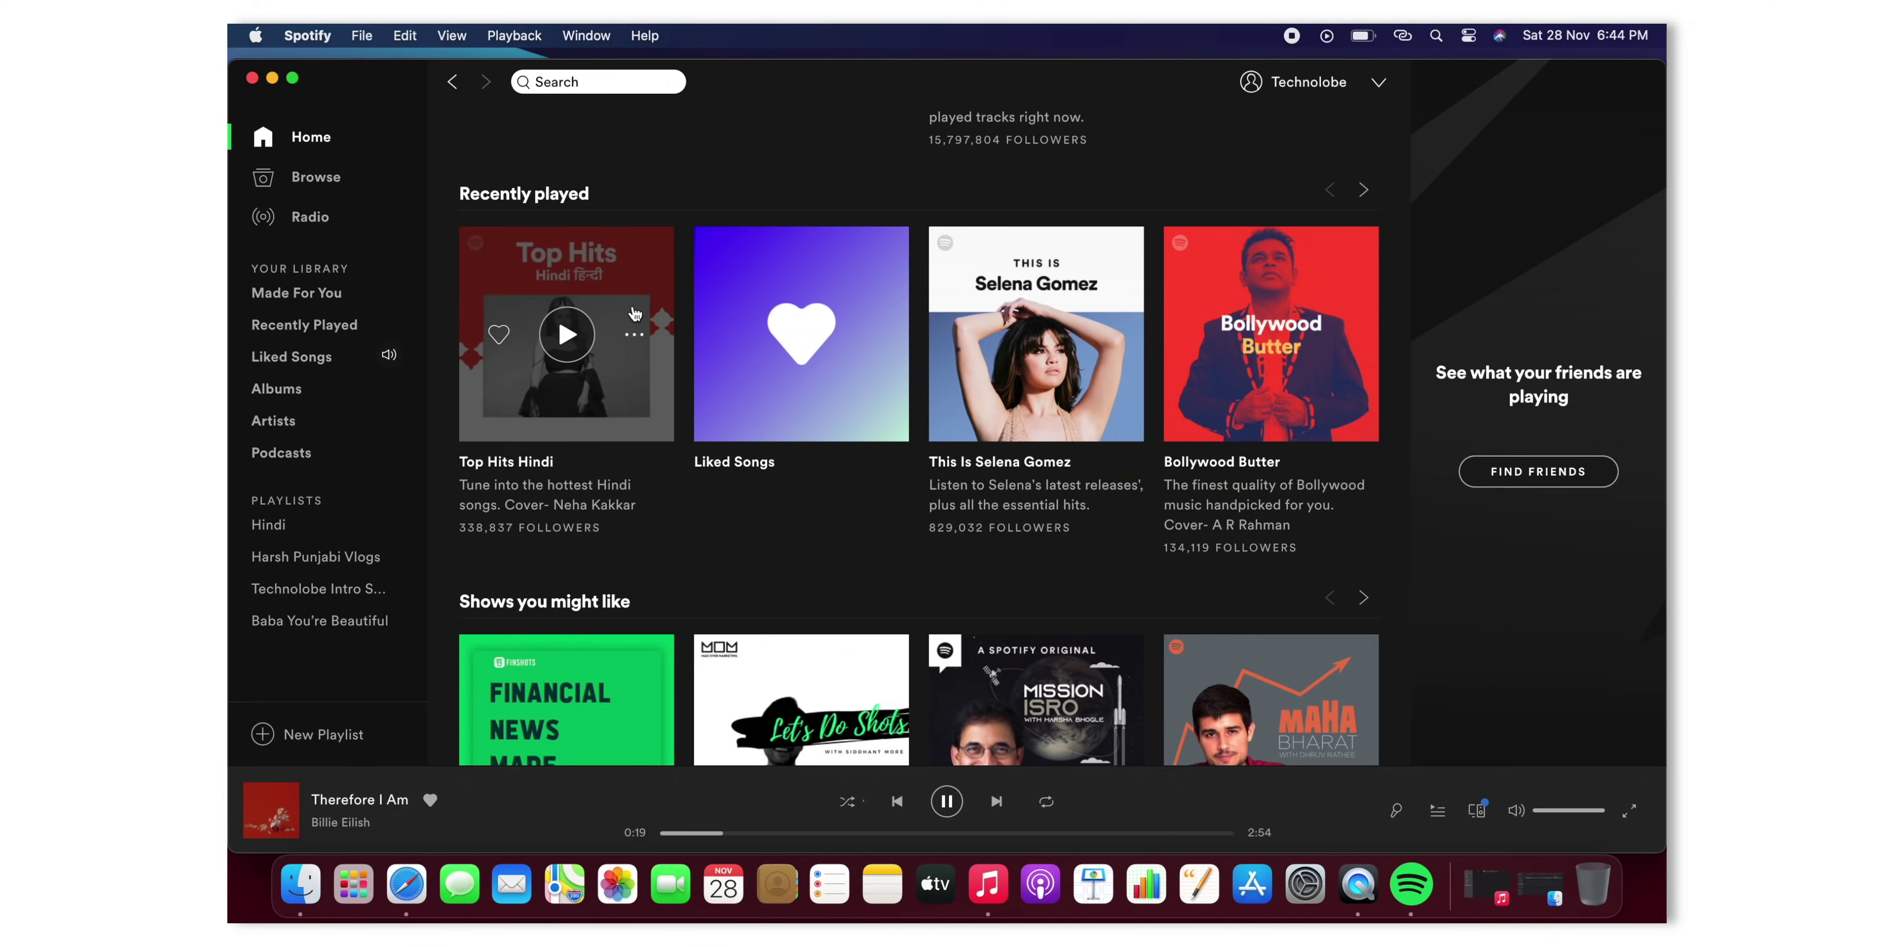
scroll(632, 309, down, 15)
scroll(633, 313, down, 15)
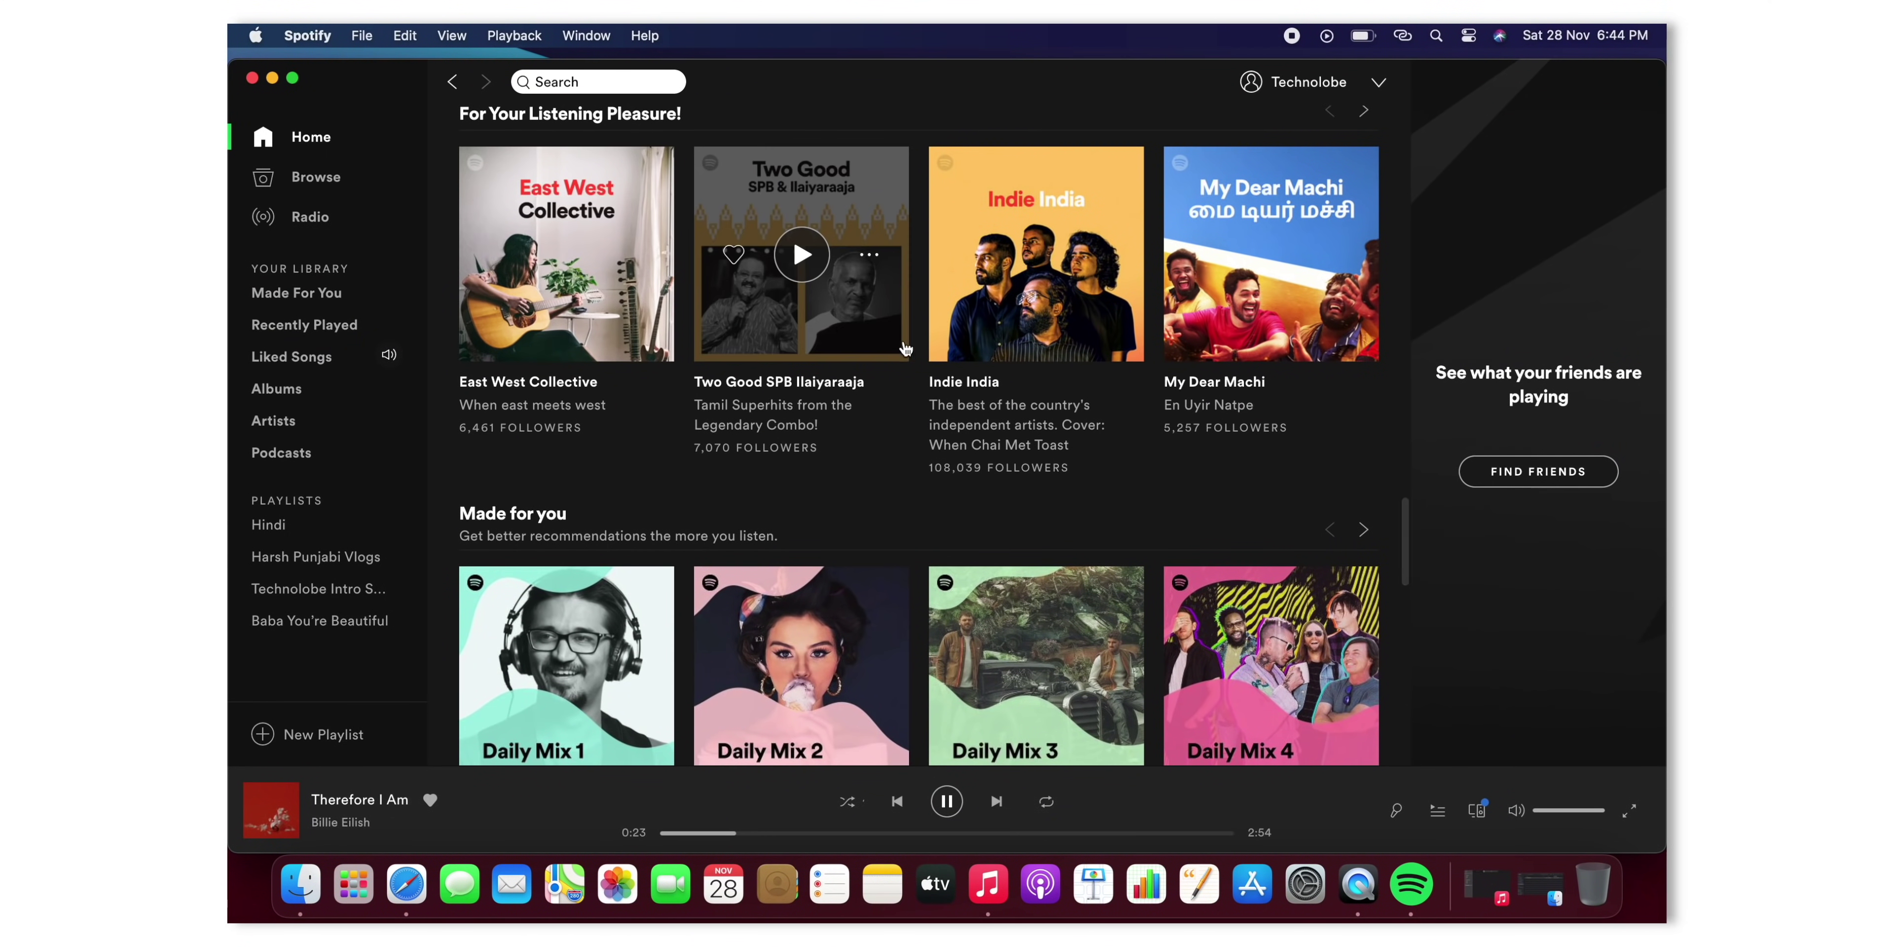
click(963, 382)
scroll(961, 382, down, 5)
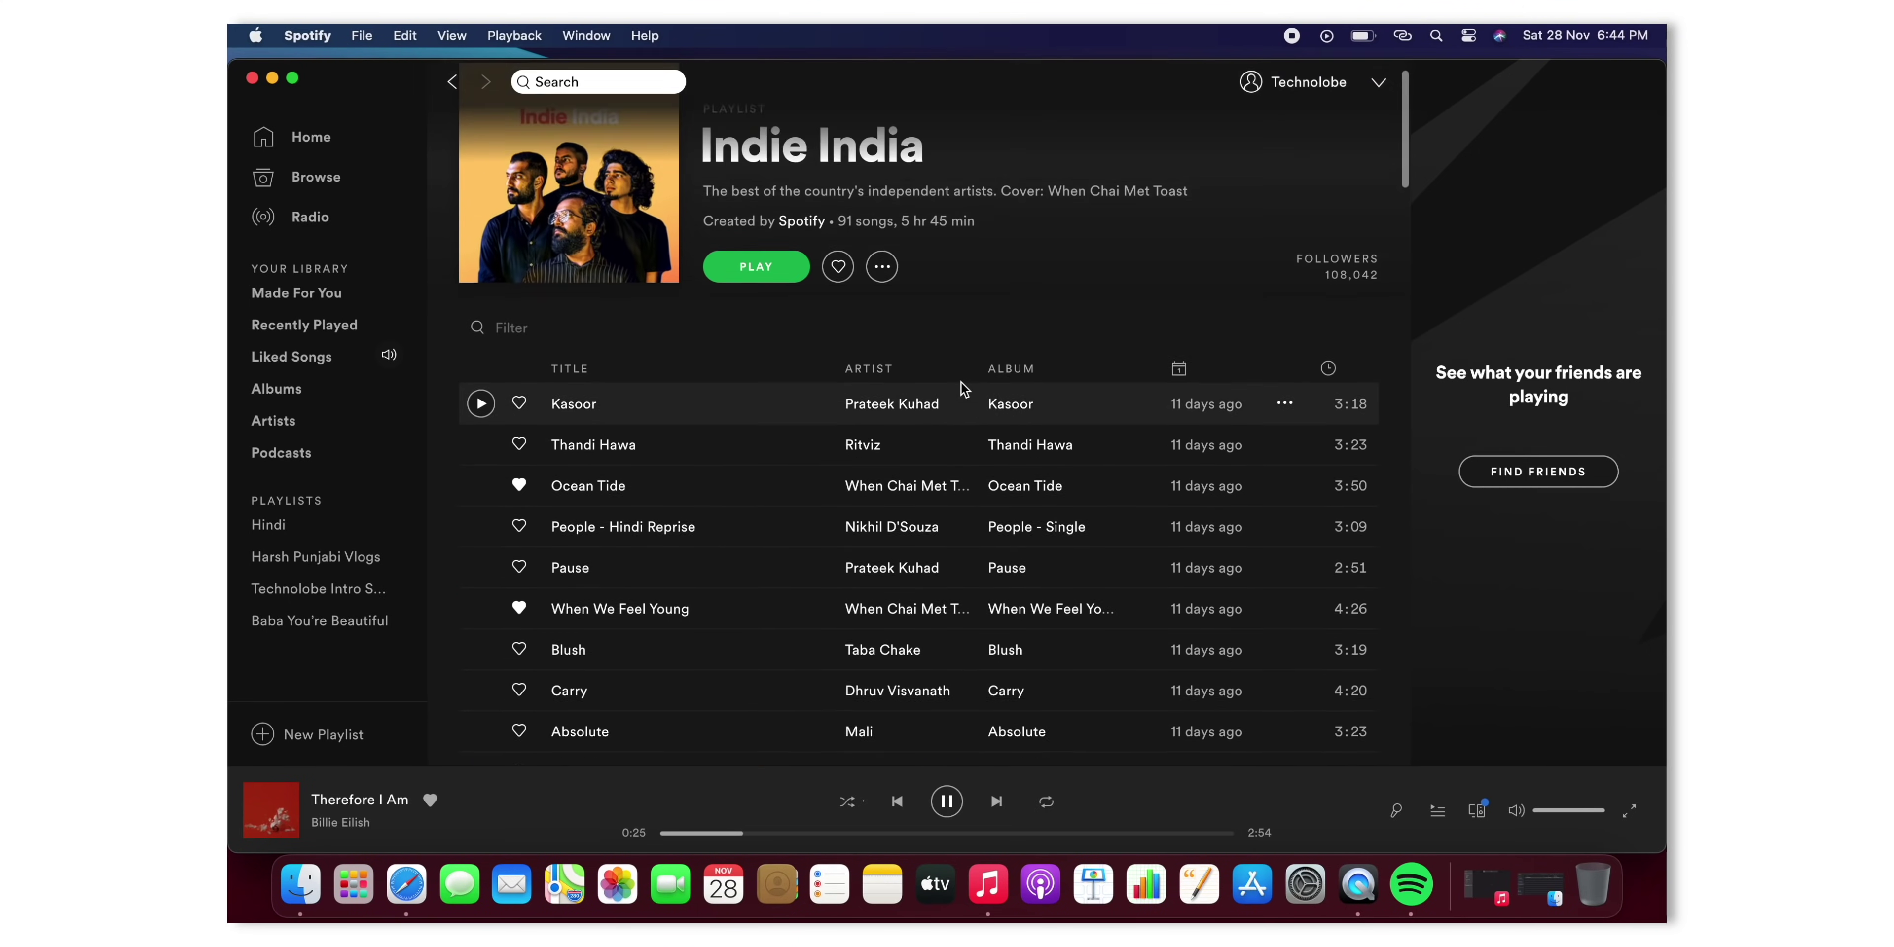
- Open the When Chai Met Toast artist page from the playlist and look through its overview
scroll(964, 388, down, 1)
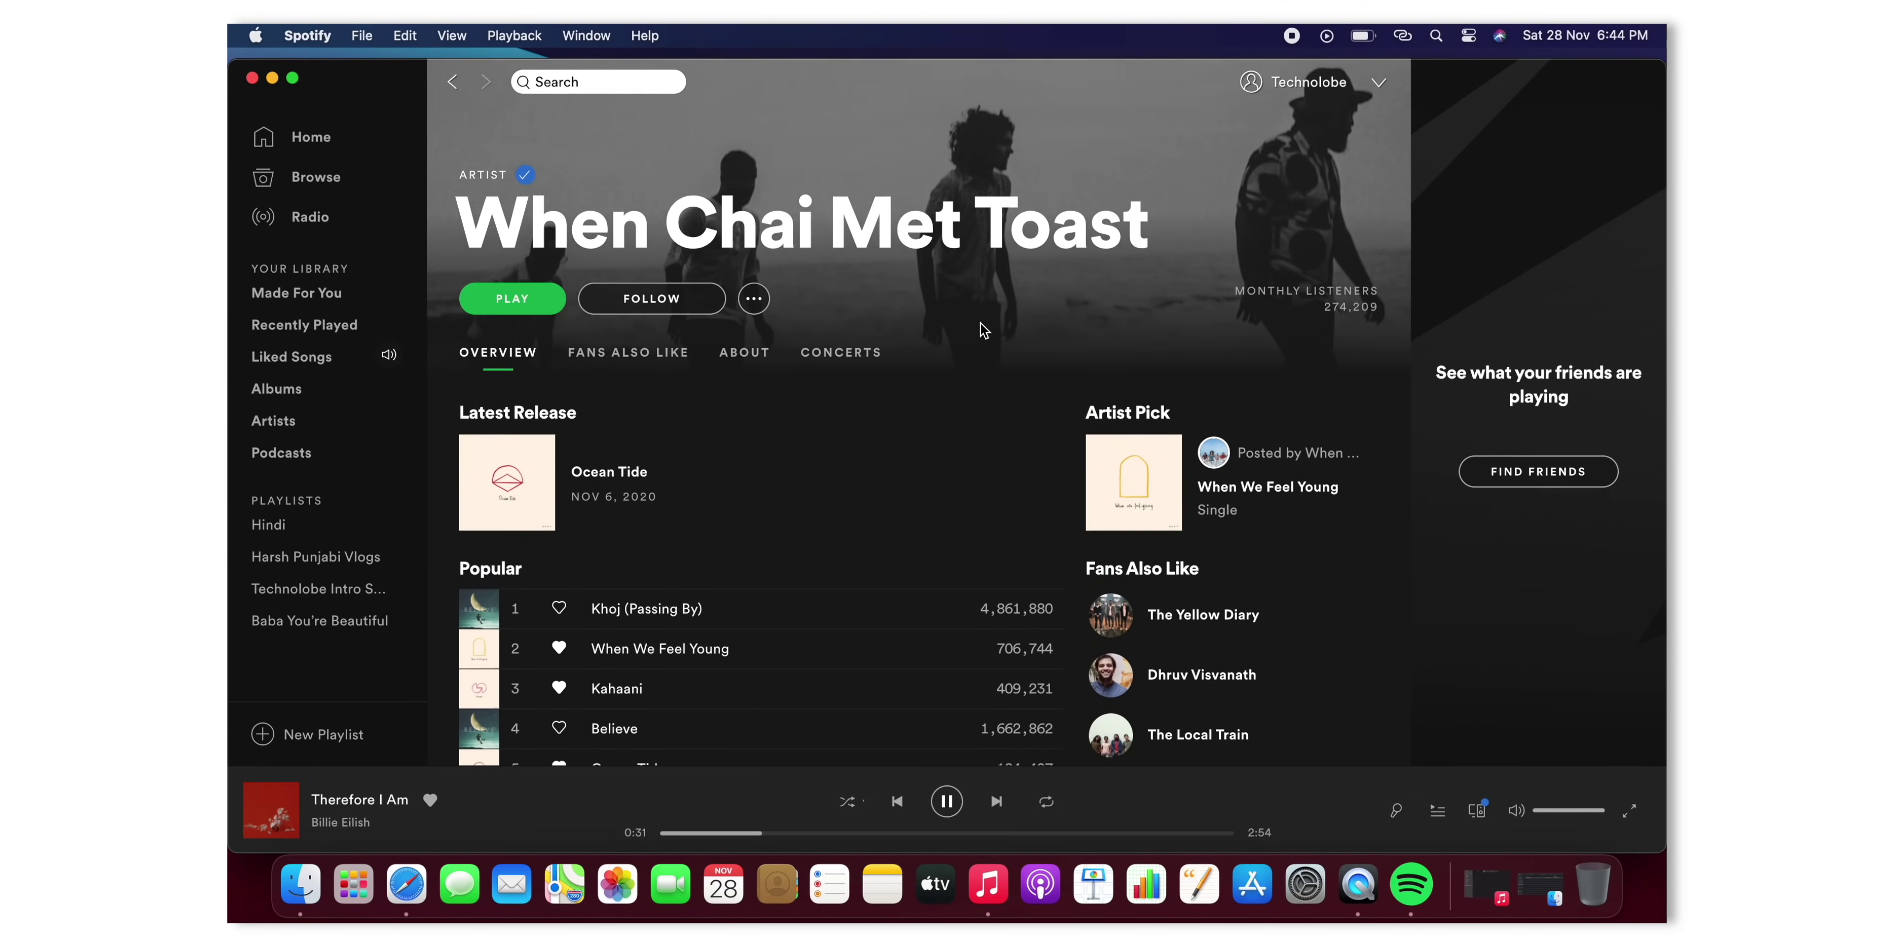
scroll(981, 327, down, 5)
scroll(739, 369, up, 5)
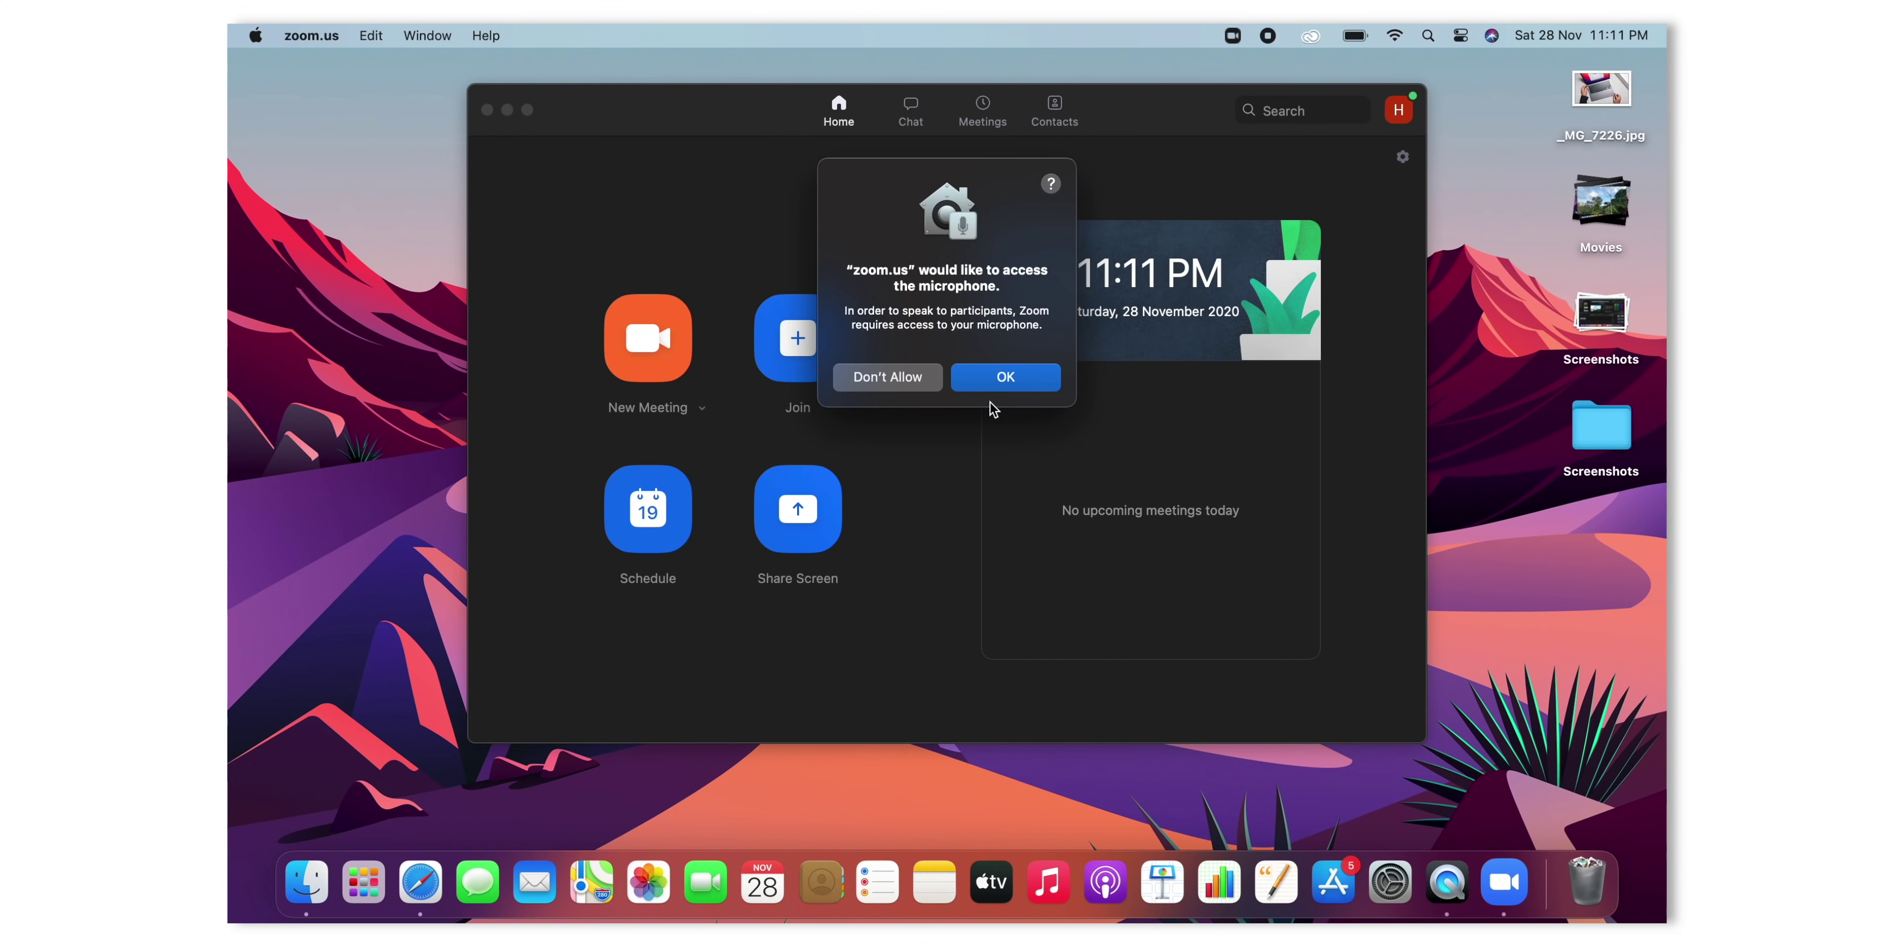
- Allow Zoom to access the microphone and start a new meeting
click(1006, 378)
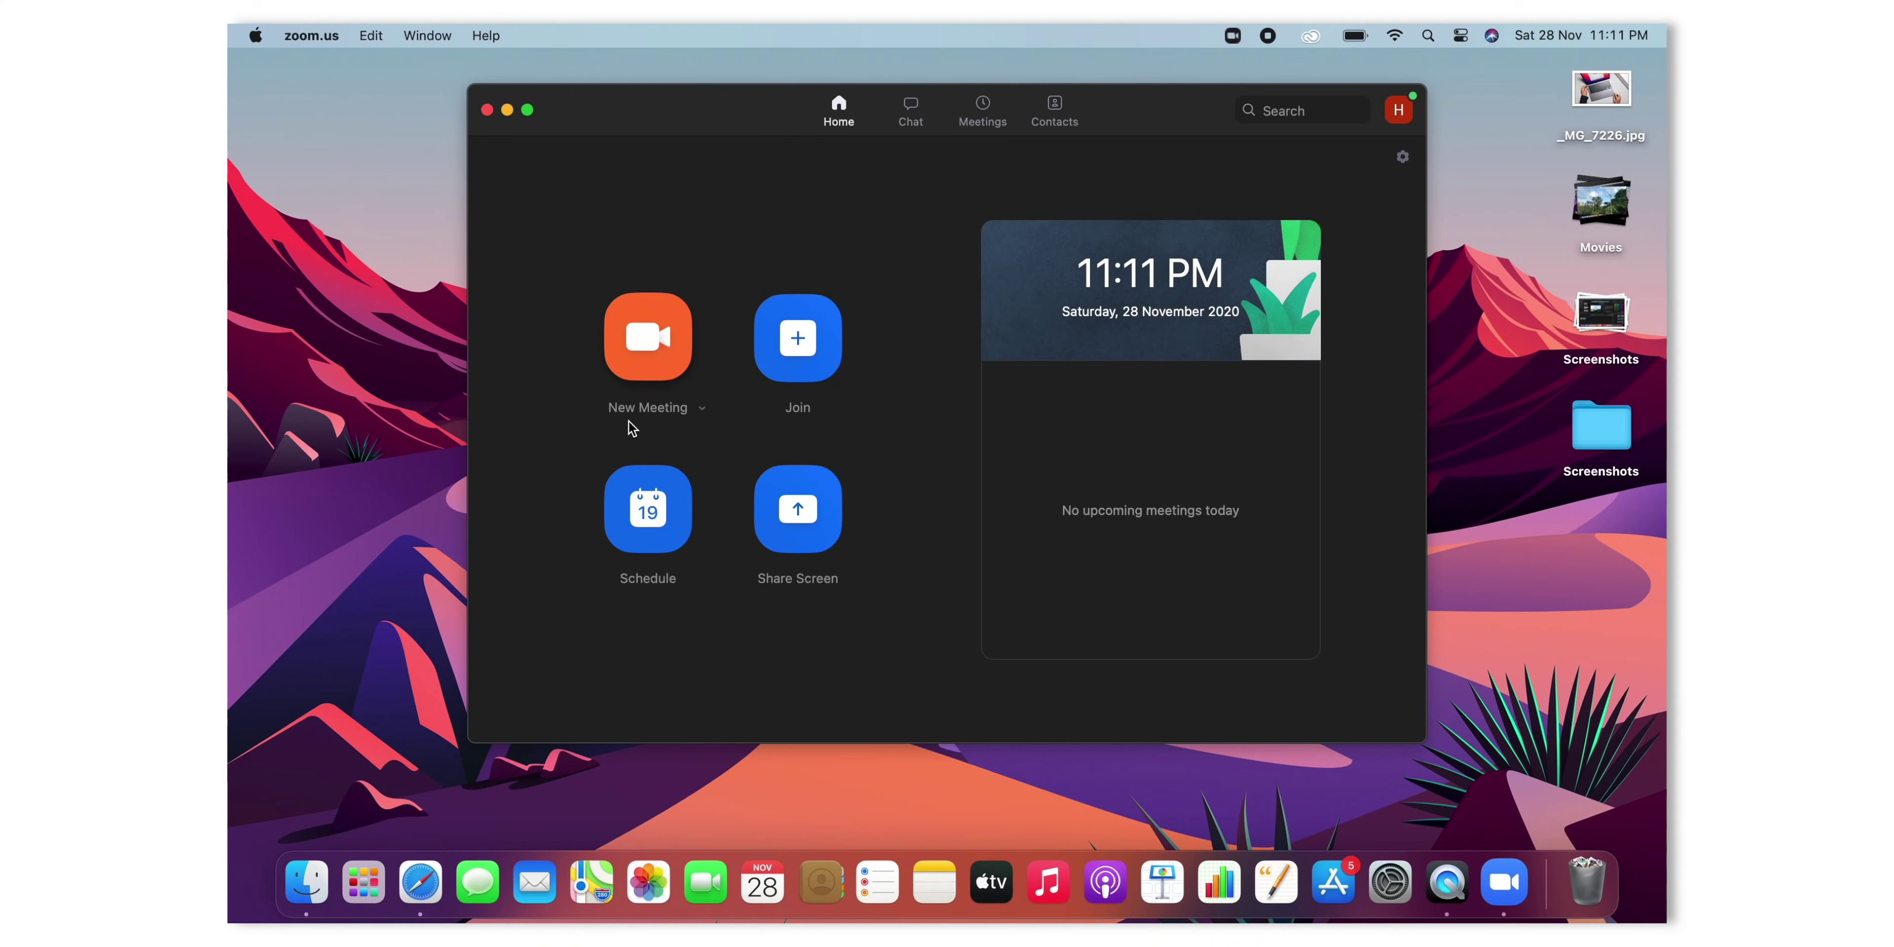
click(674, 366)
click(980, 376)
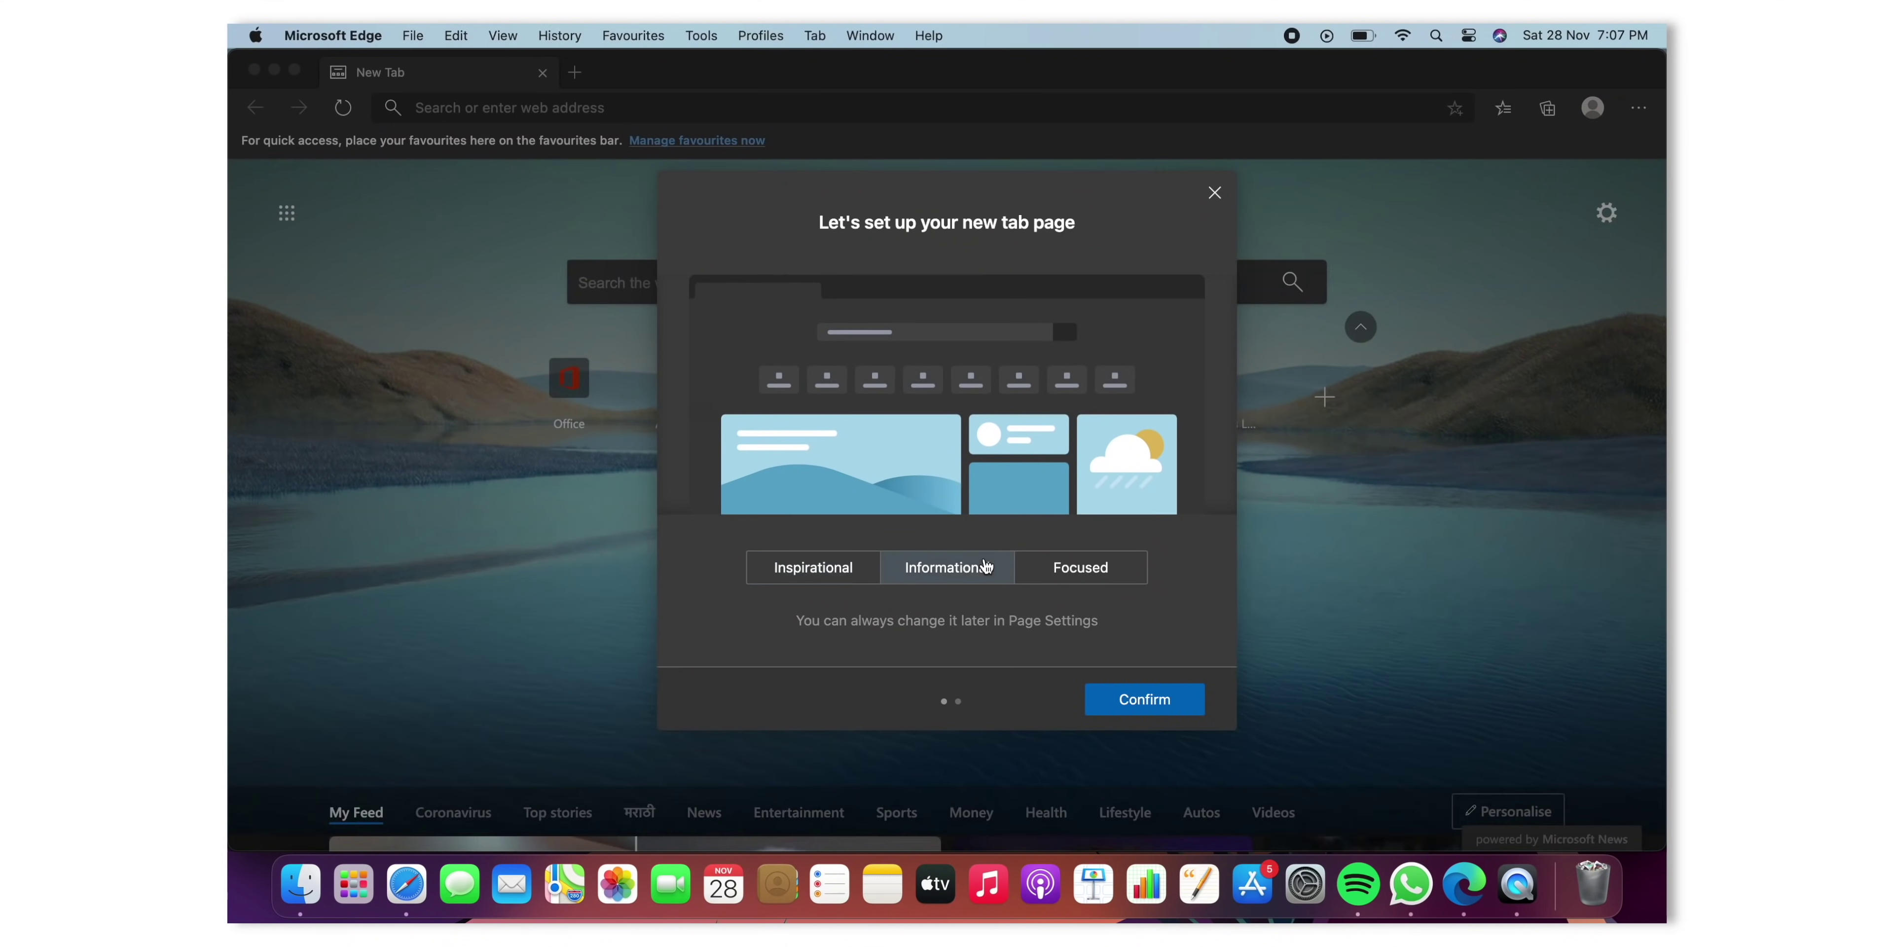
- Compare the new tab layouts in Microsoft Edge, confirm the Inspirational one and continue without signing in
click(1075, 573)
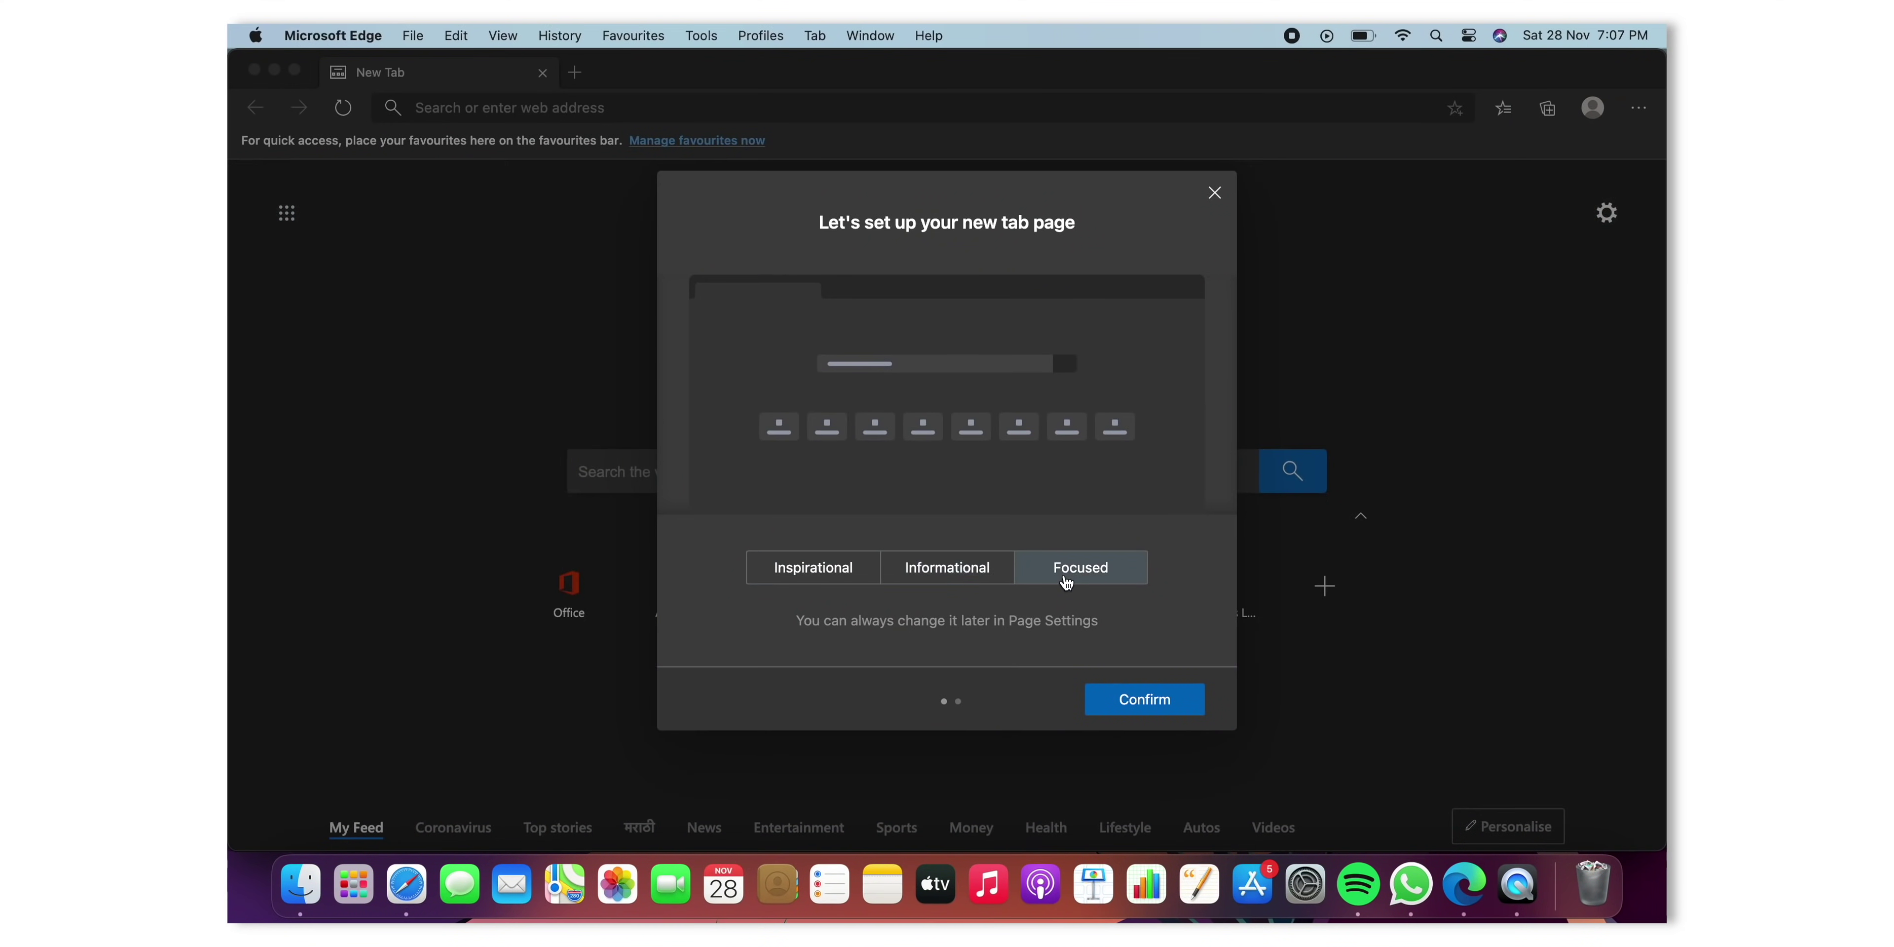
click(846, 565)
click(956, 568)
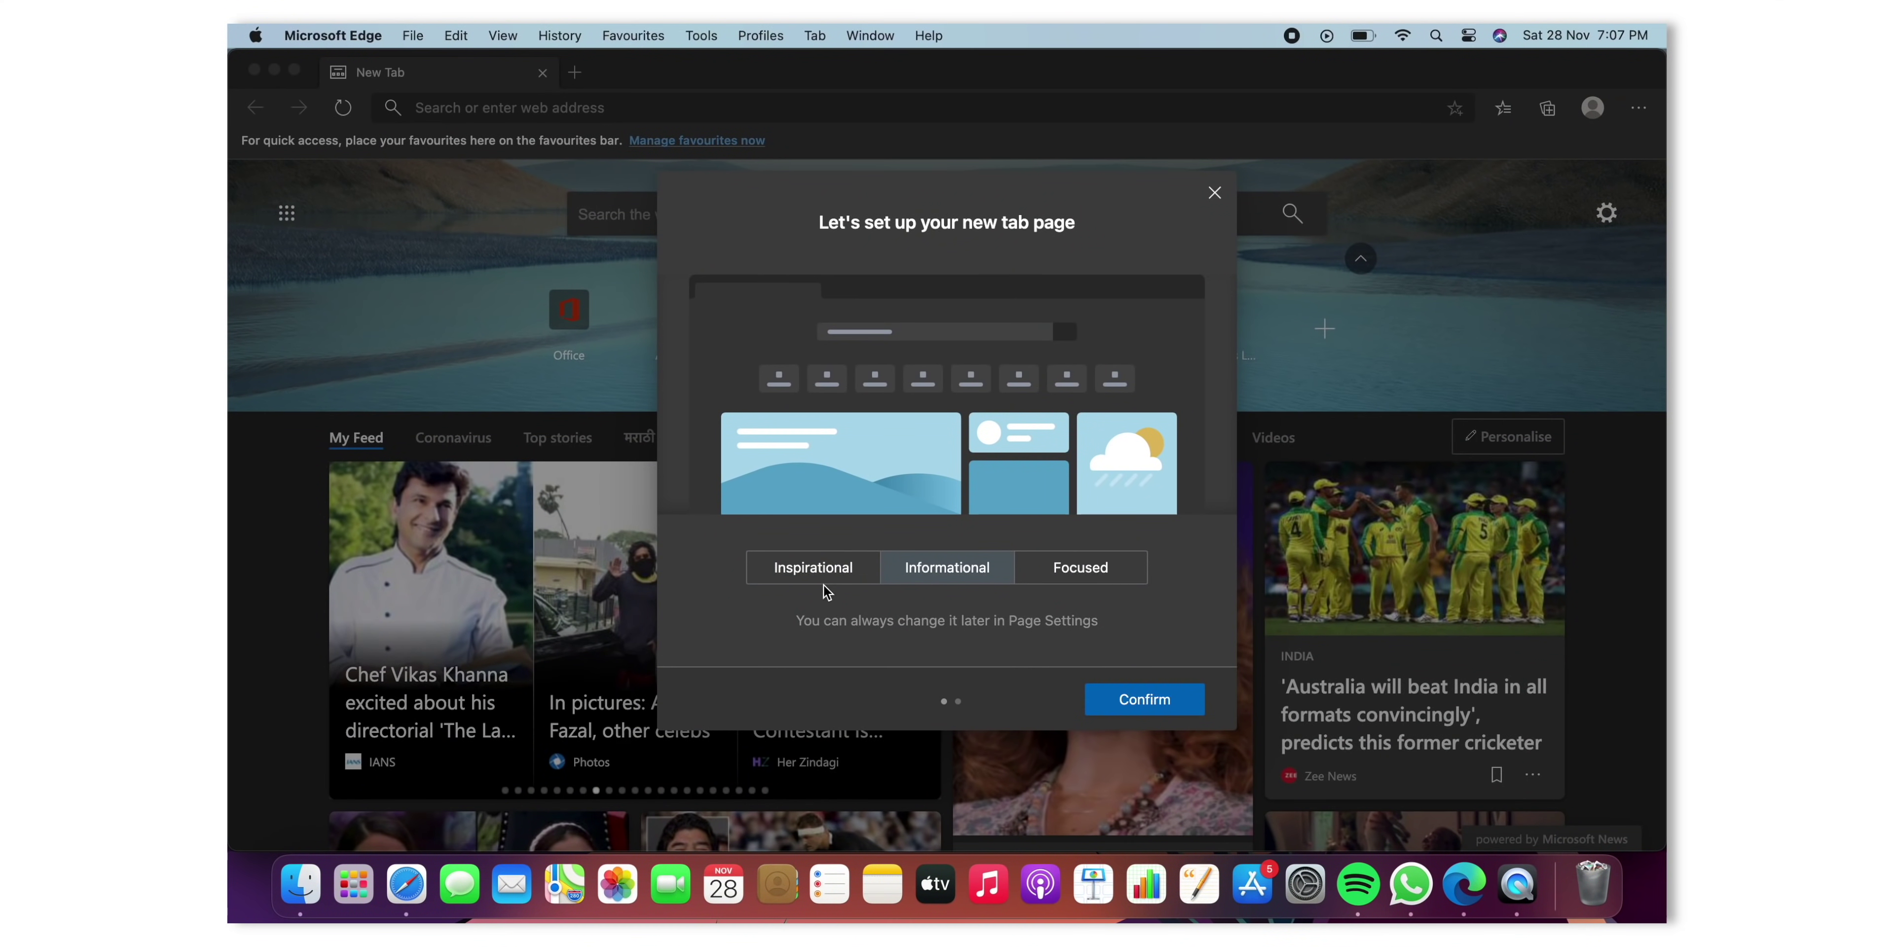
click(824, 581)
click(1145, 699)
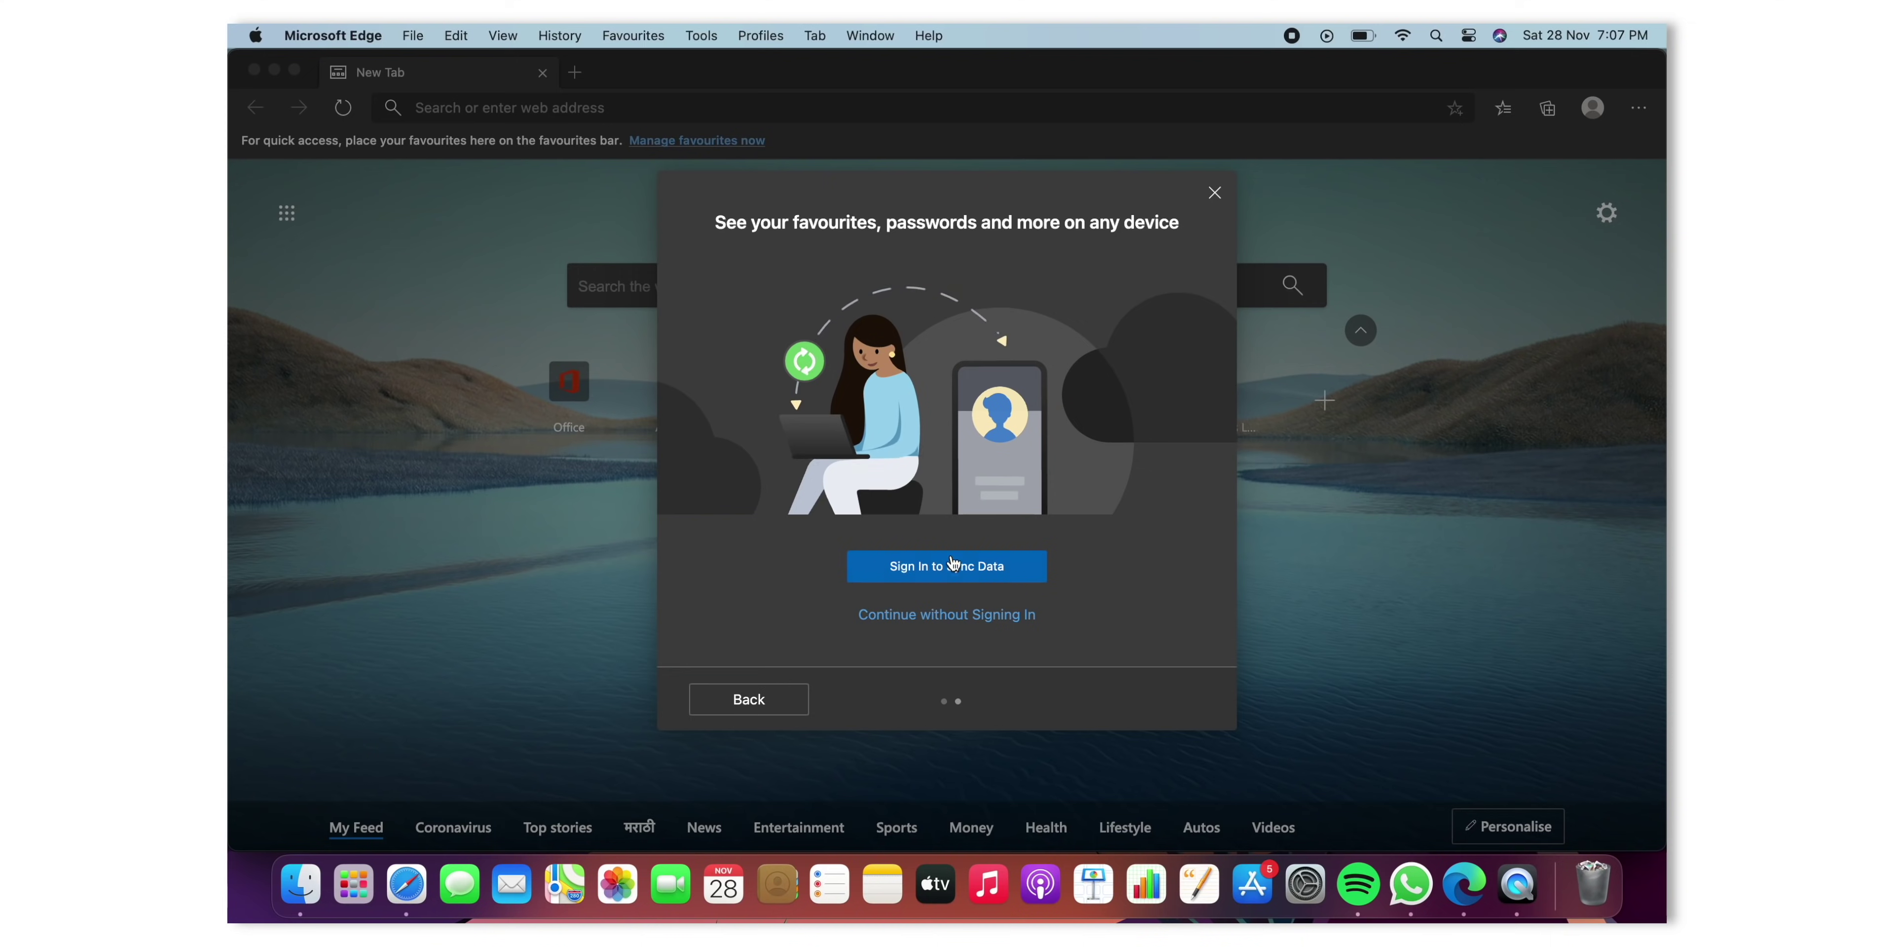
click(955, 623)
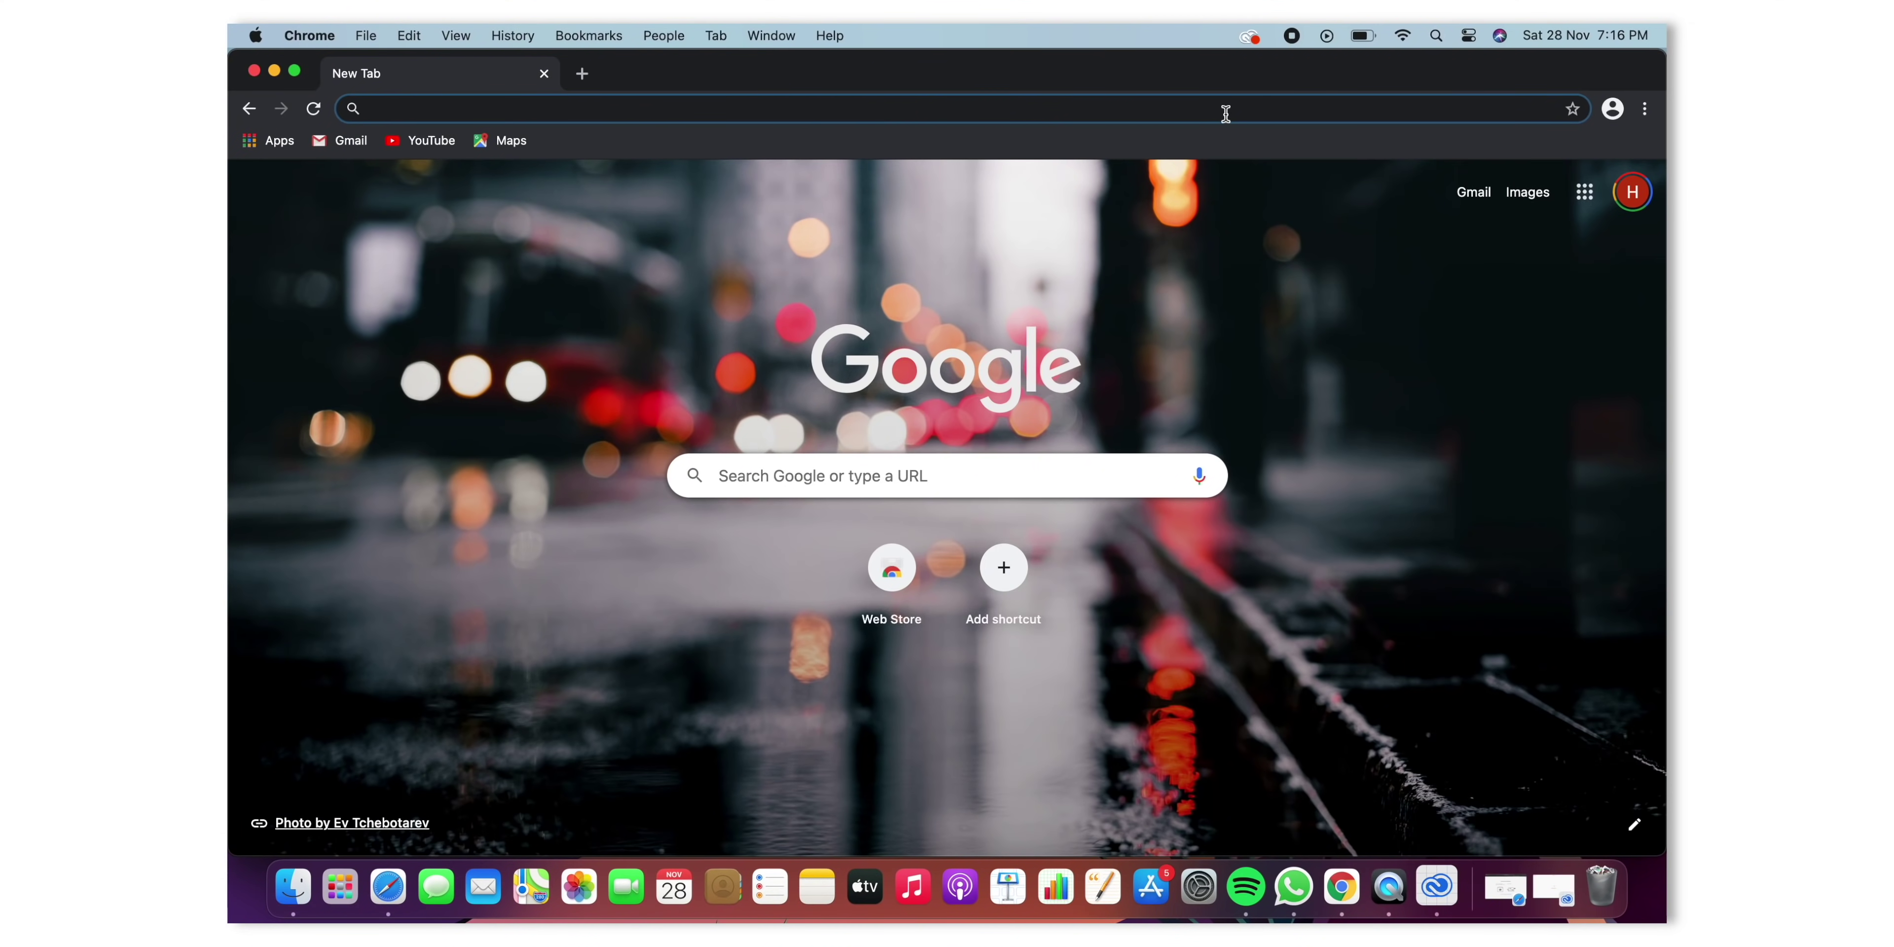
- Search for "google" and "apple." in Chrome
text(google)
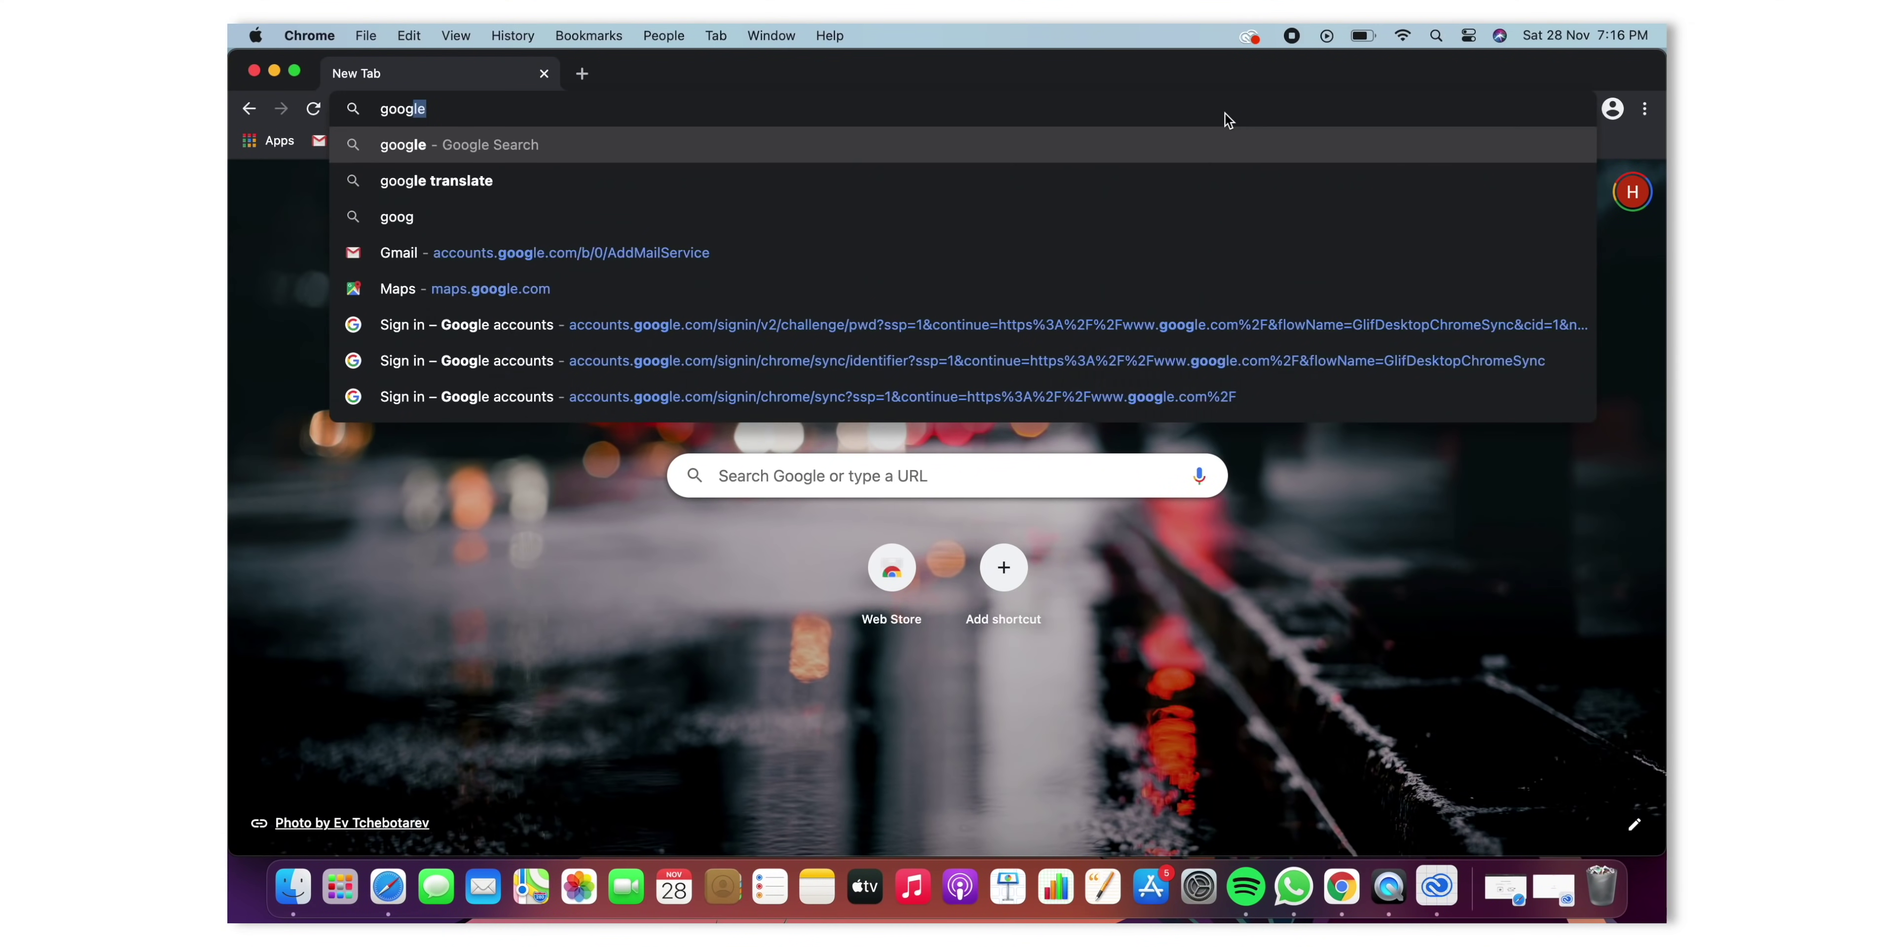
key(Return)
click(1225, 112)
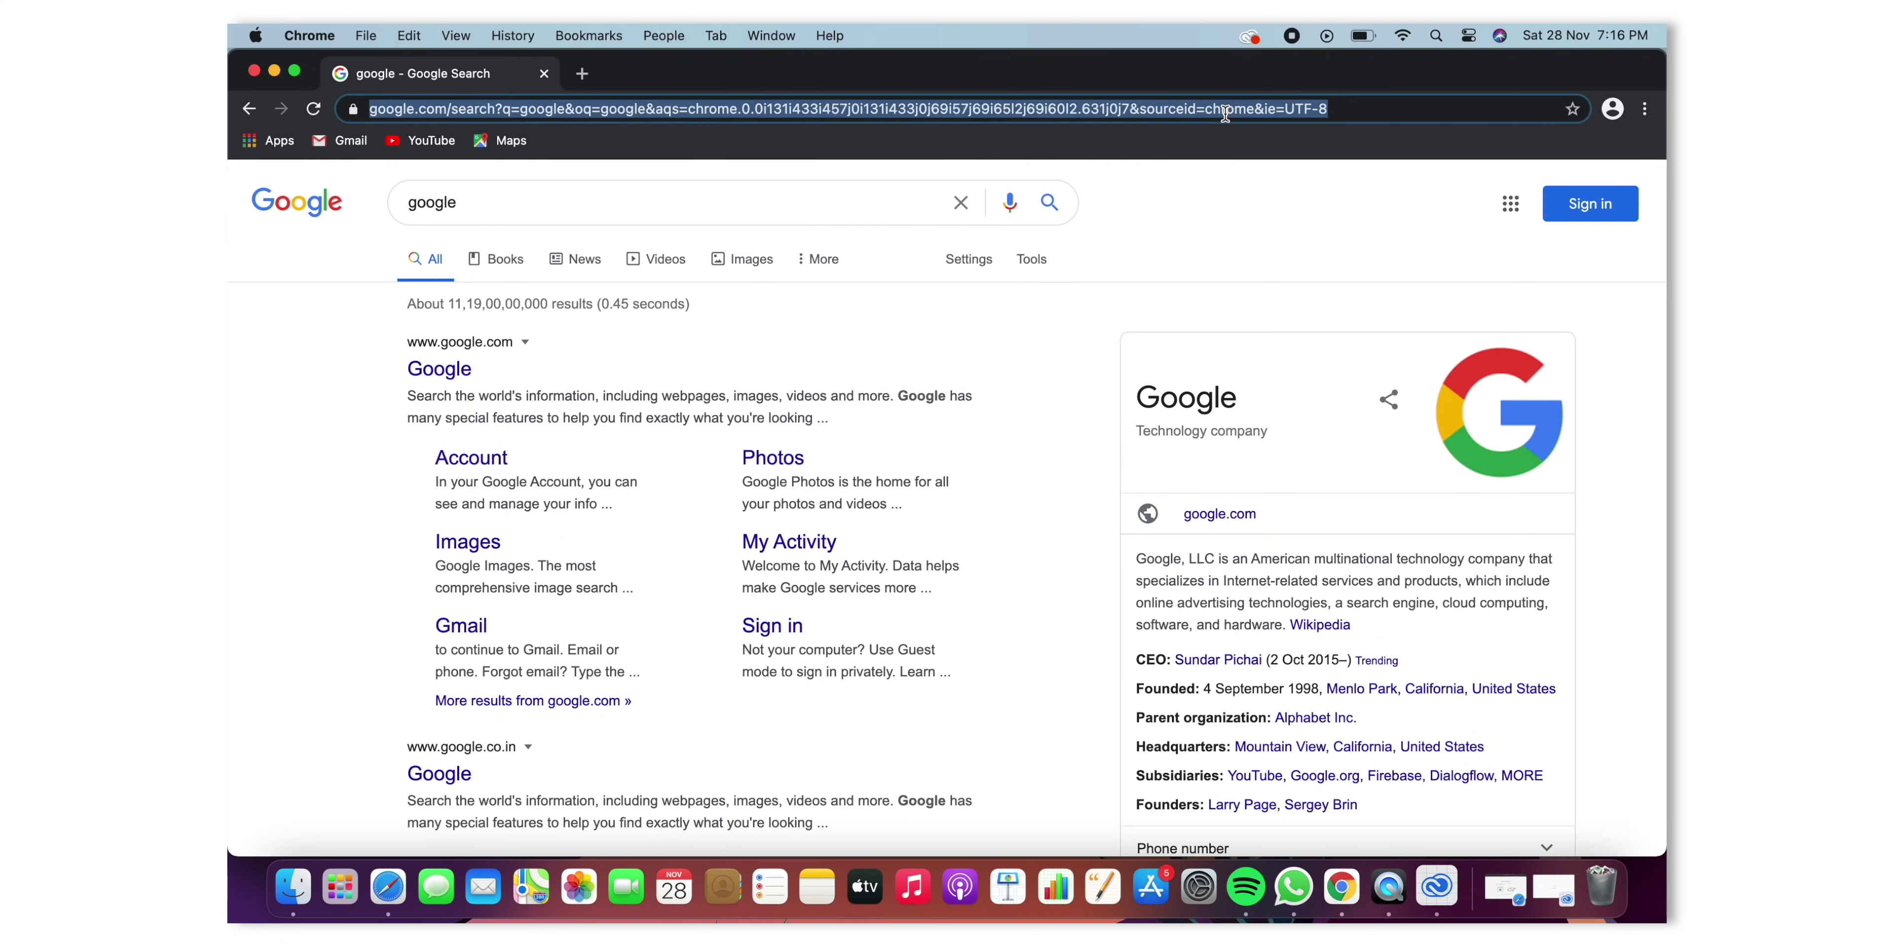
text(apple.)
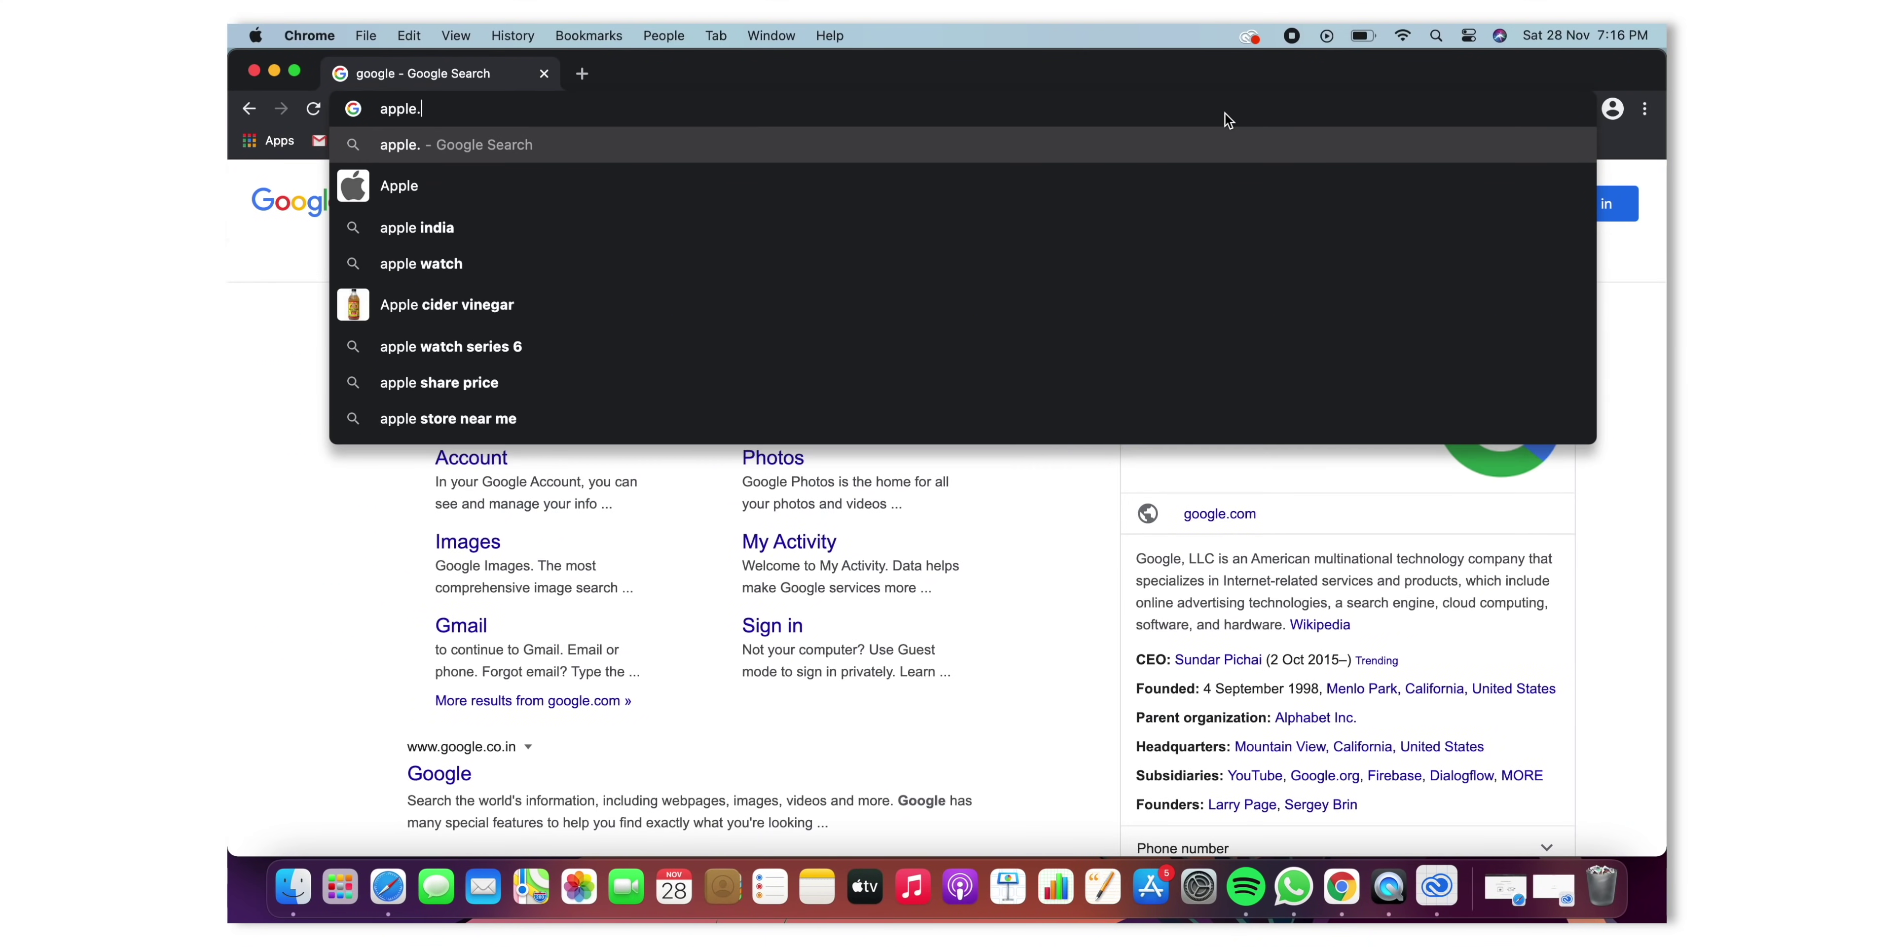
key(Return)
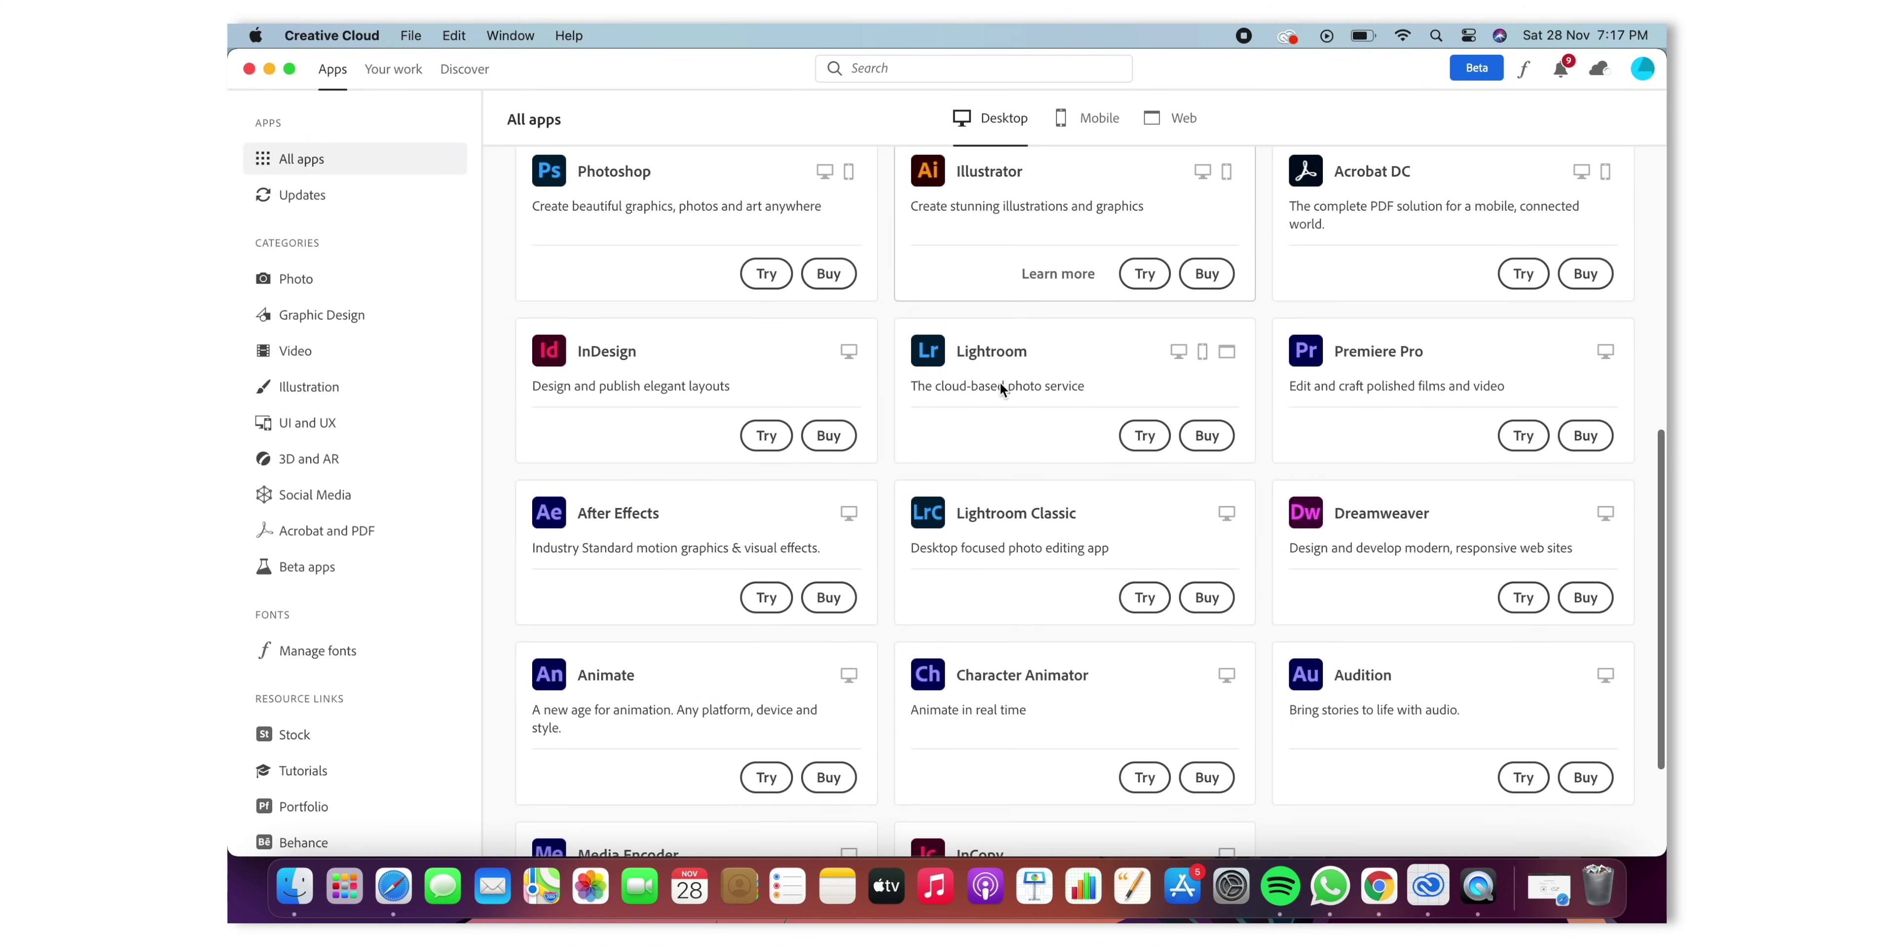
- Start the Photoshop trial installation in Creative Cloud, continuing with the Intel-based version
scroll(999, 381, up, 2)
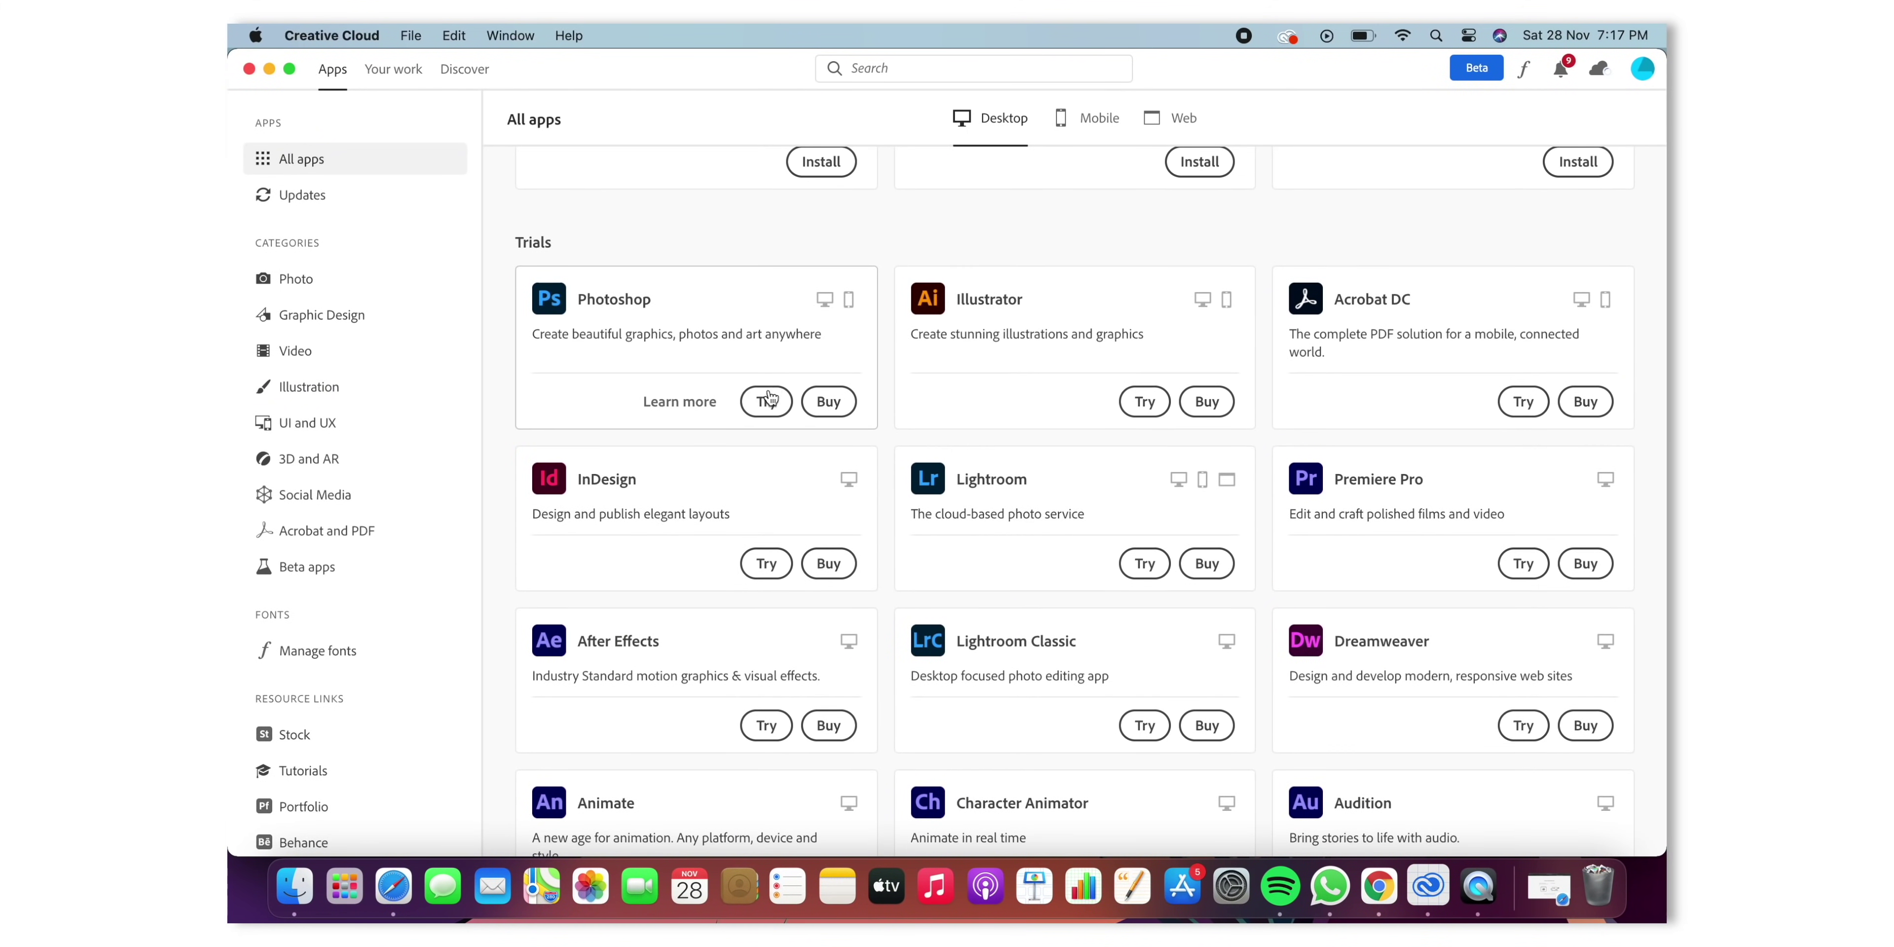
click(767, 402)
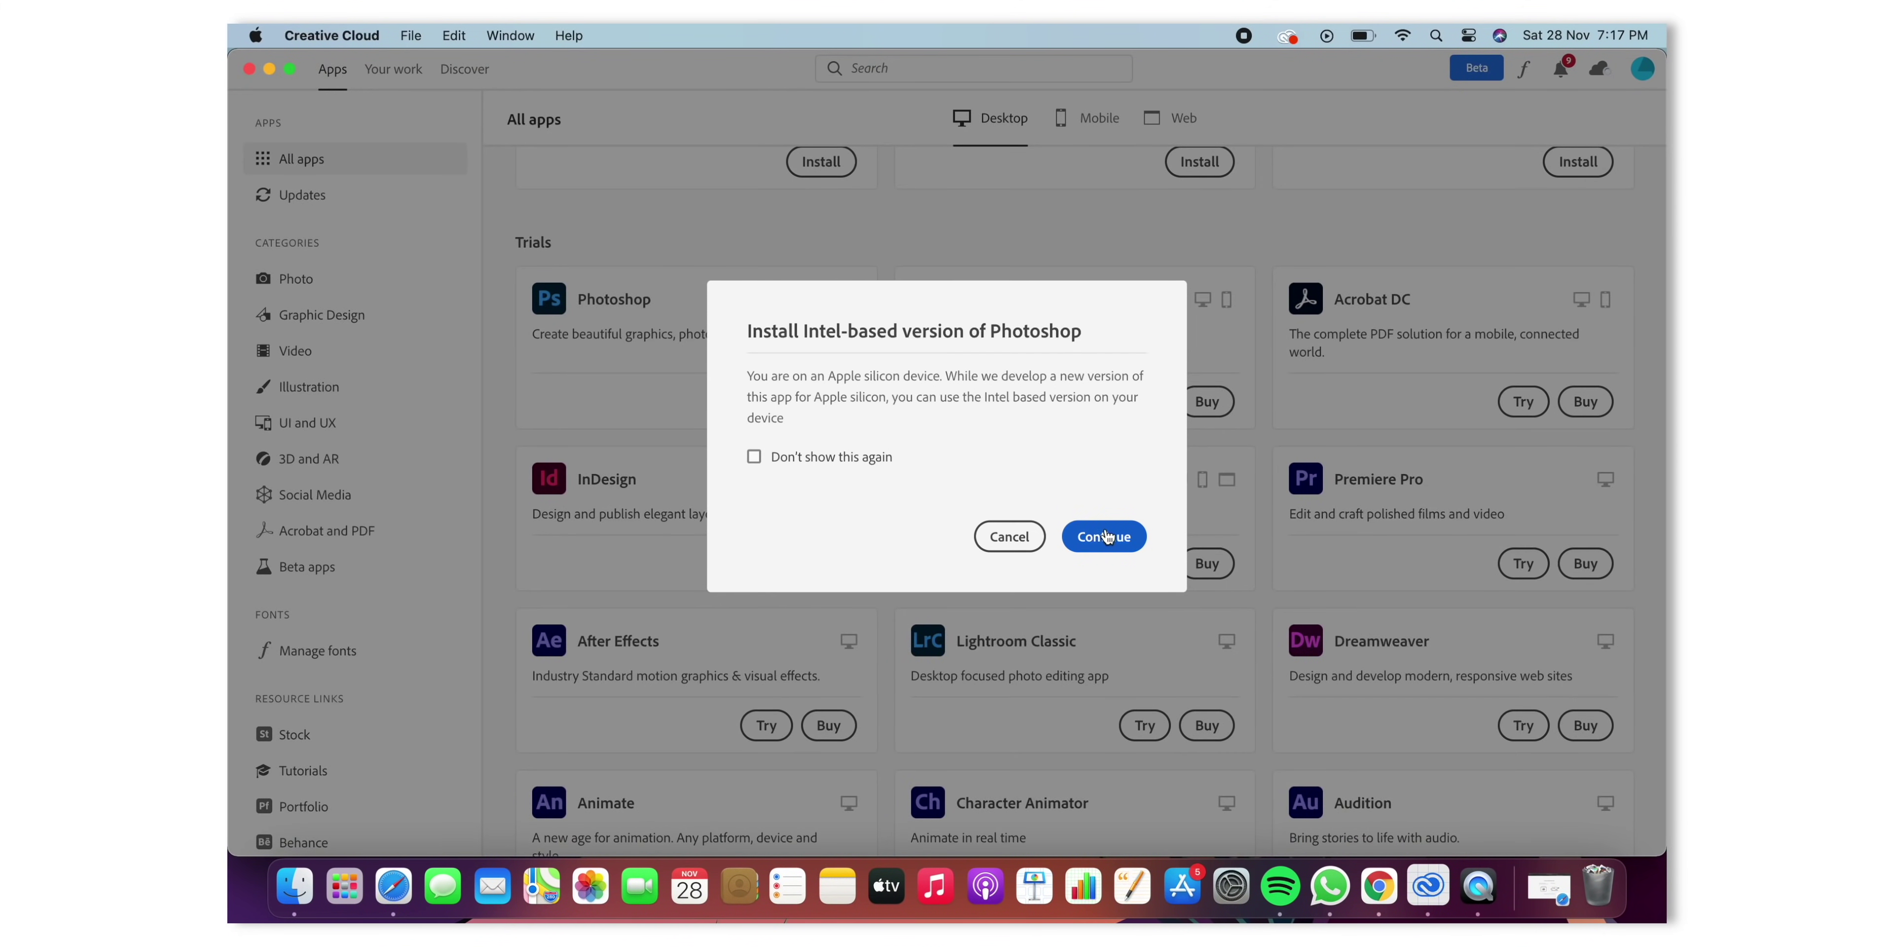
click(1111, 538)
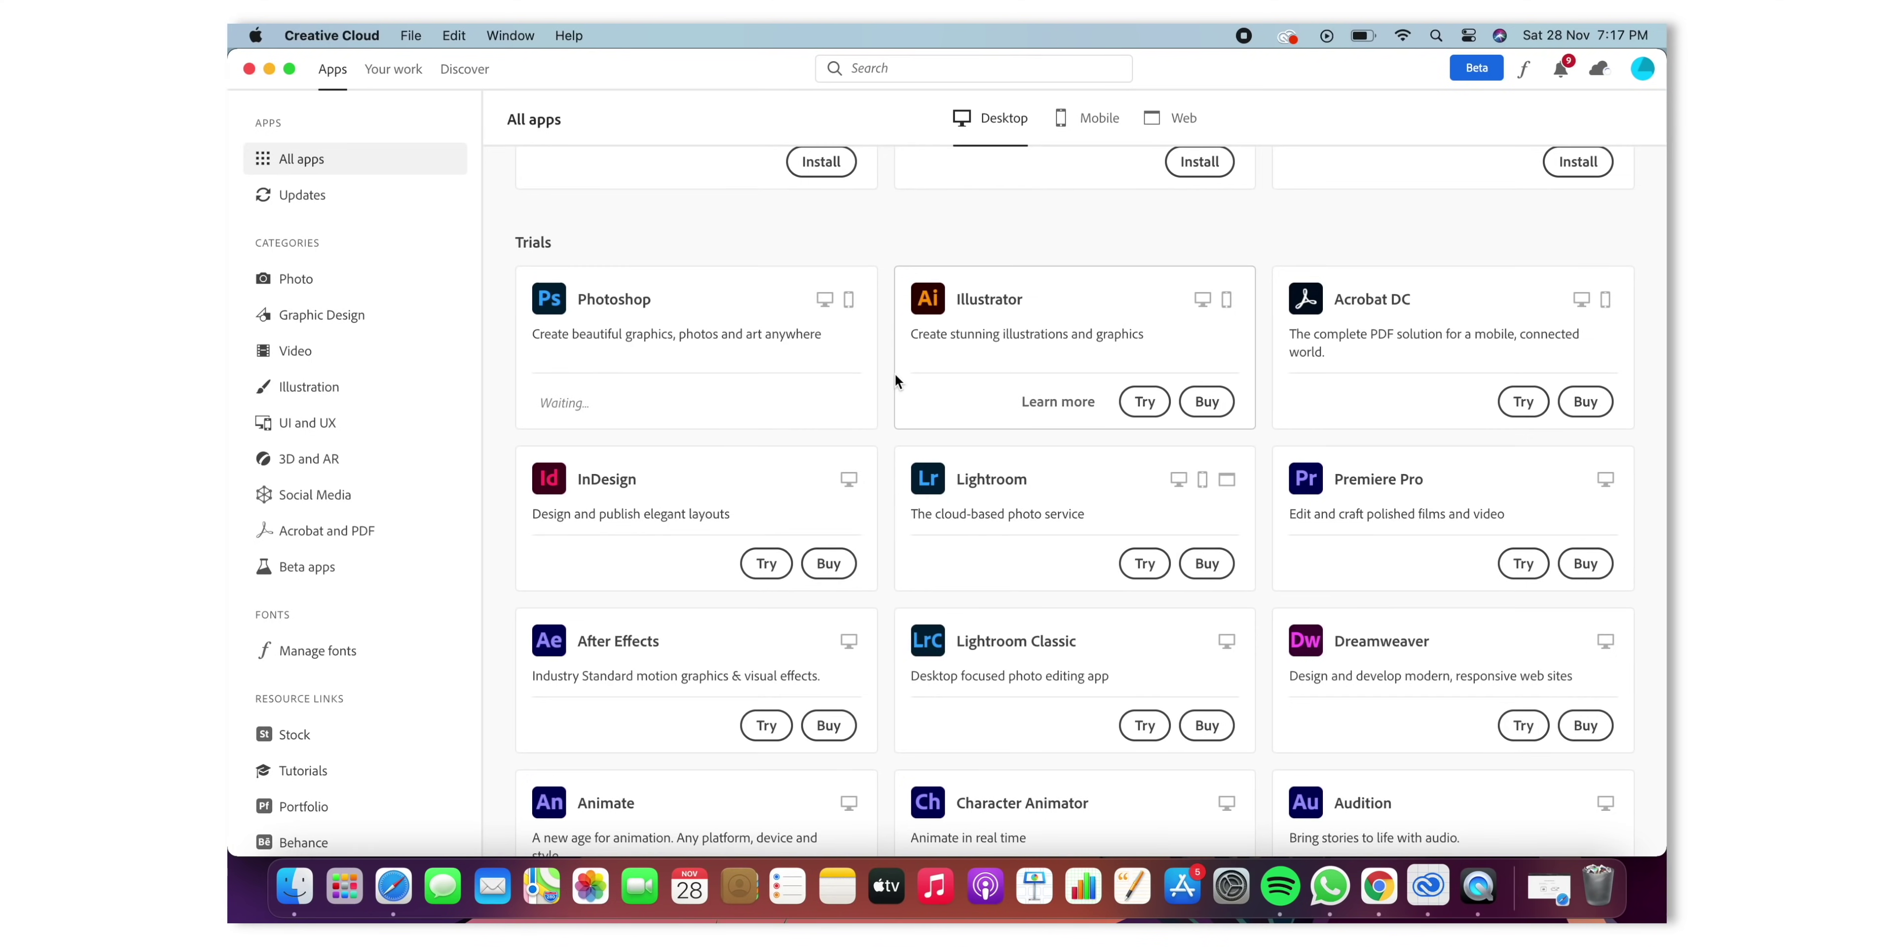
scroll(847, 419, down, 1)
scroll(846, 420, down, 4)
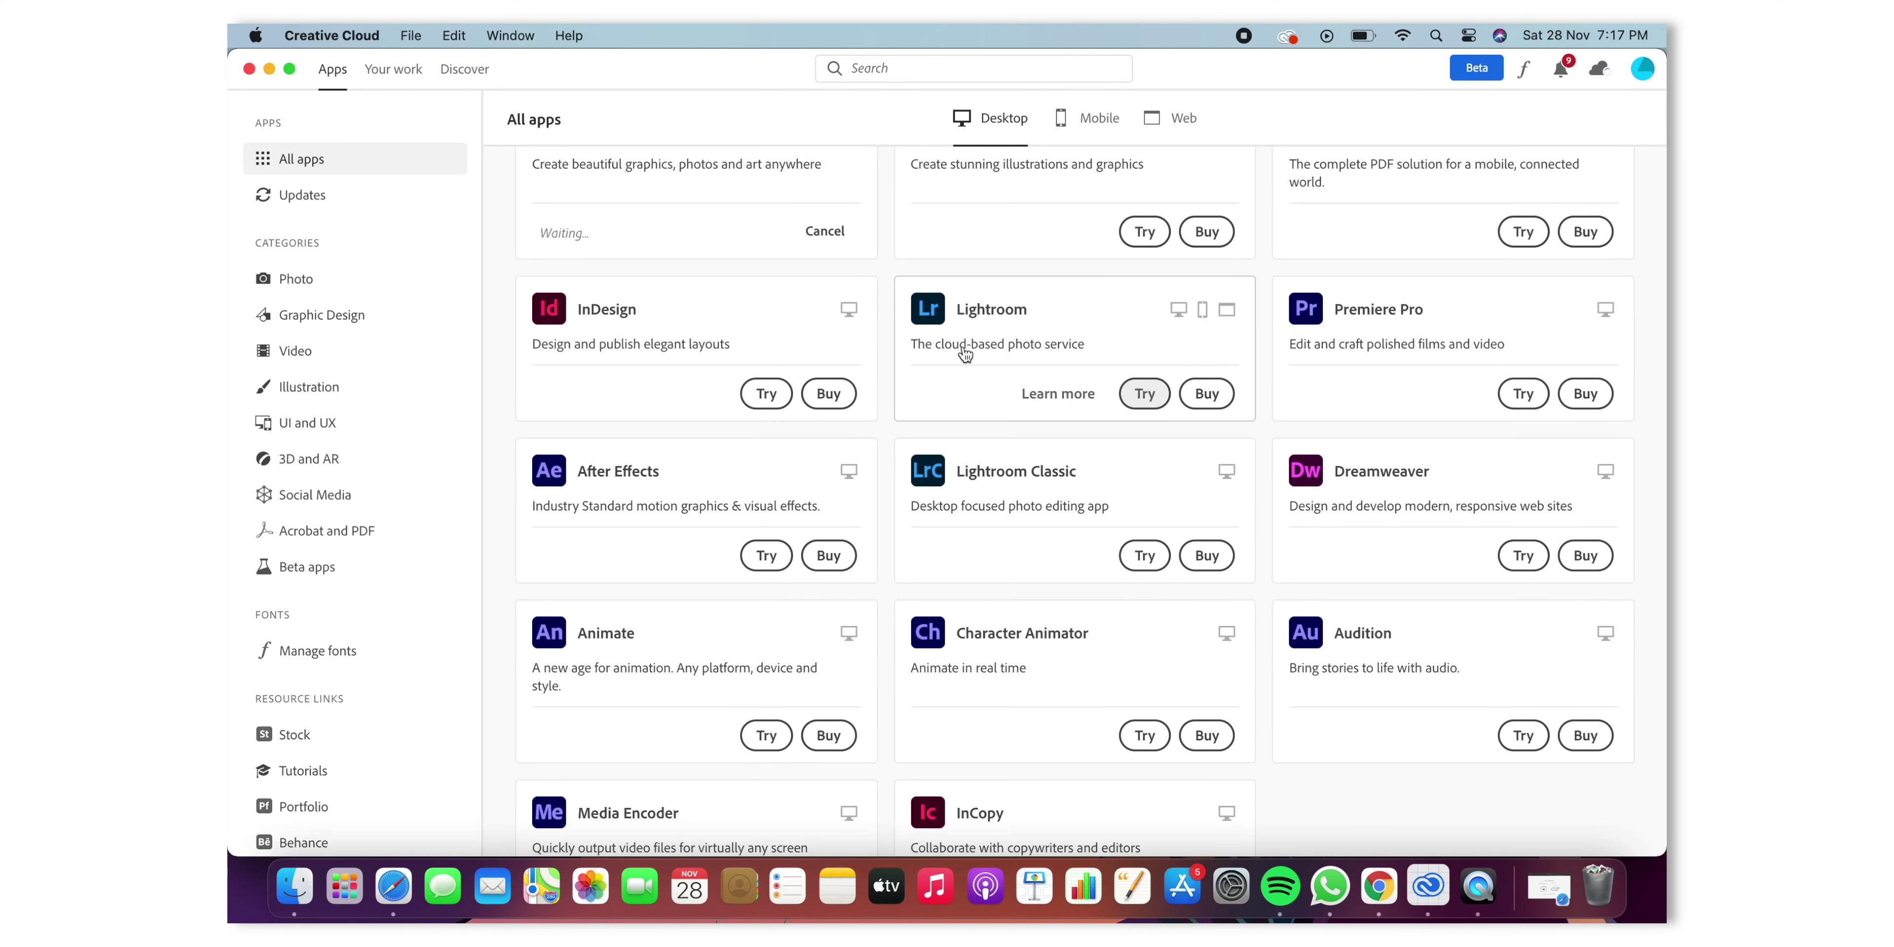
scroll(965, 356, up, 3)
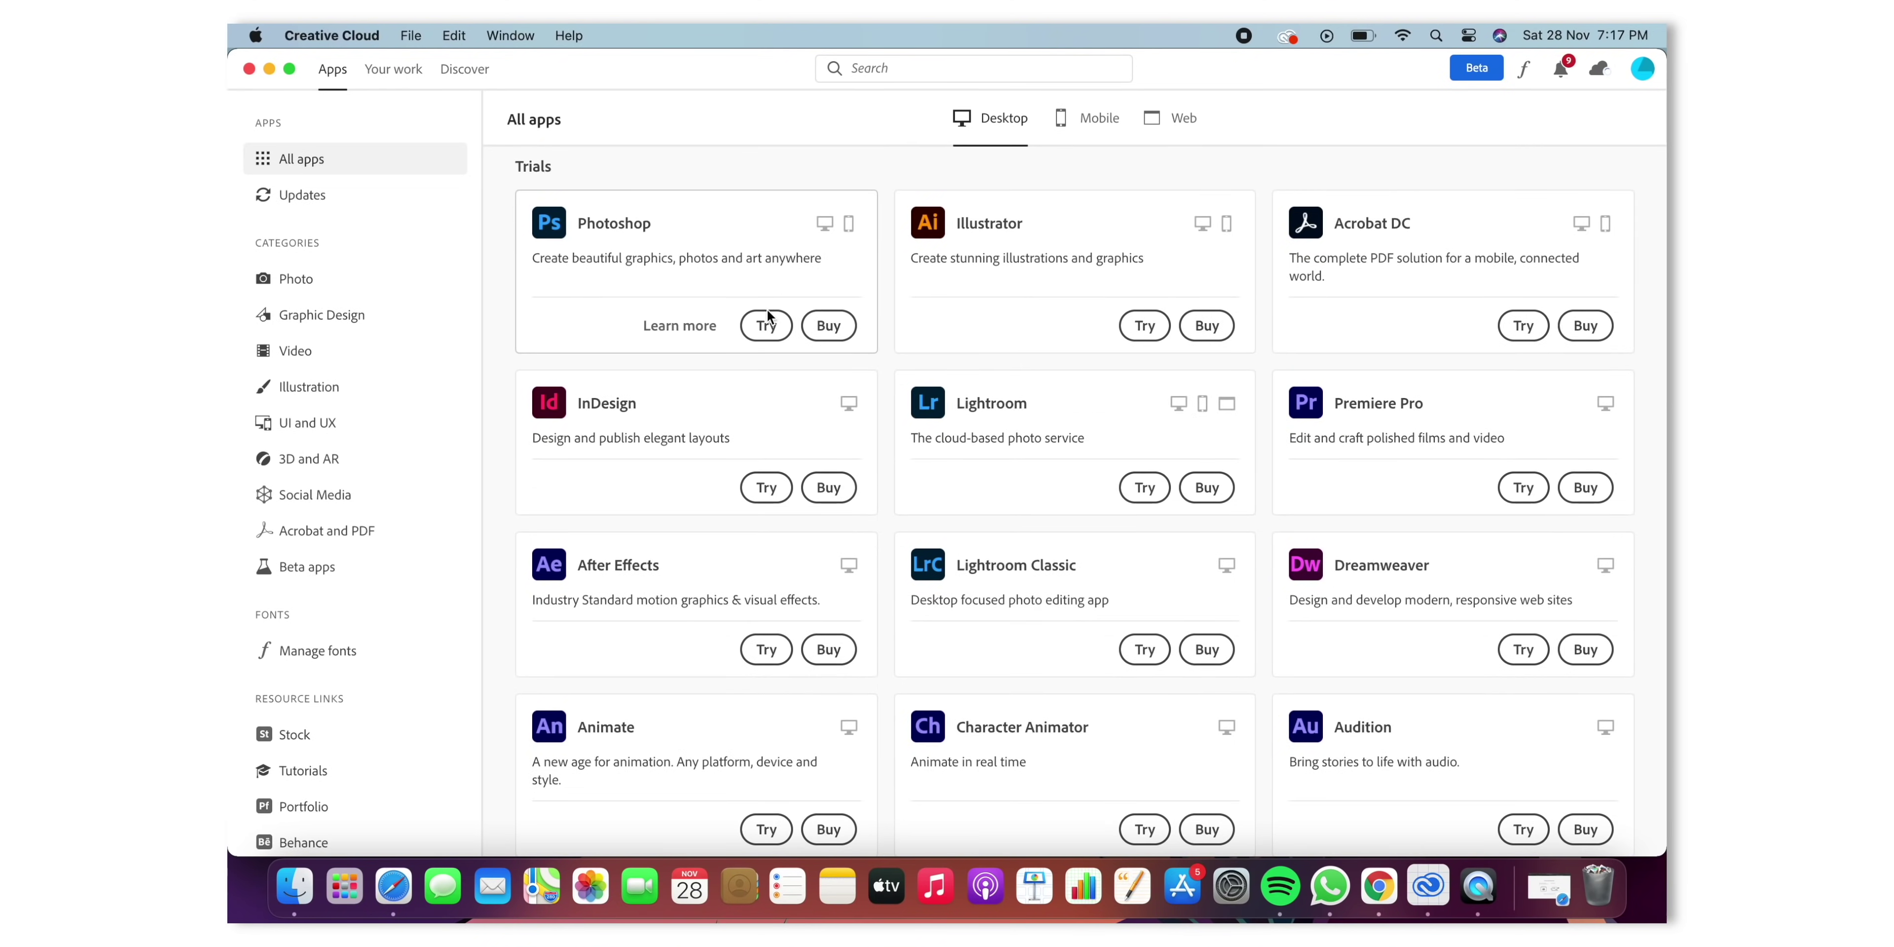
click(765, 324)
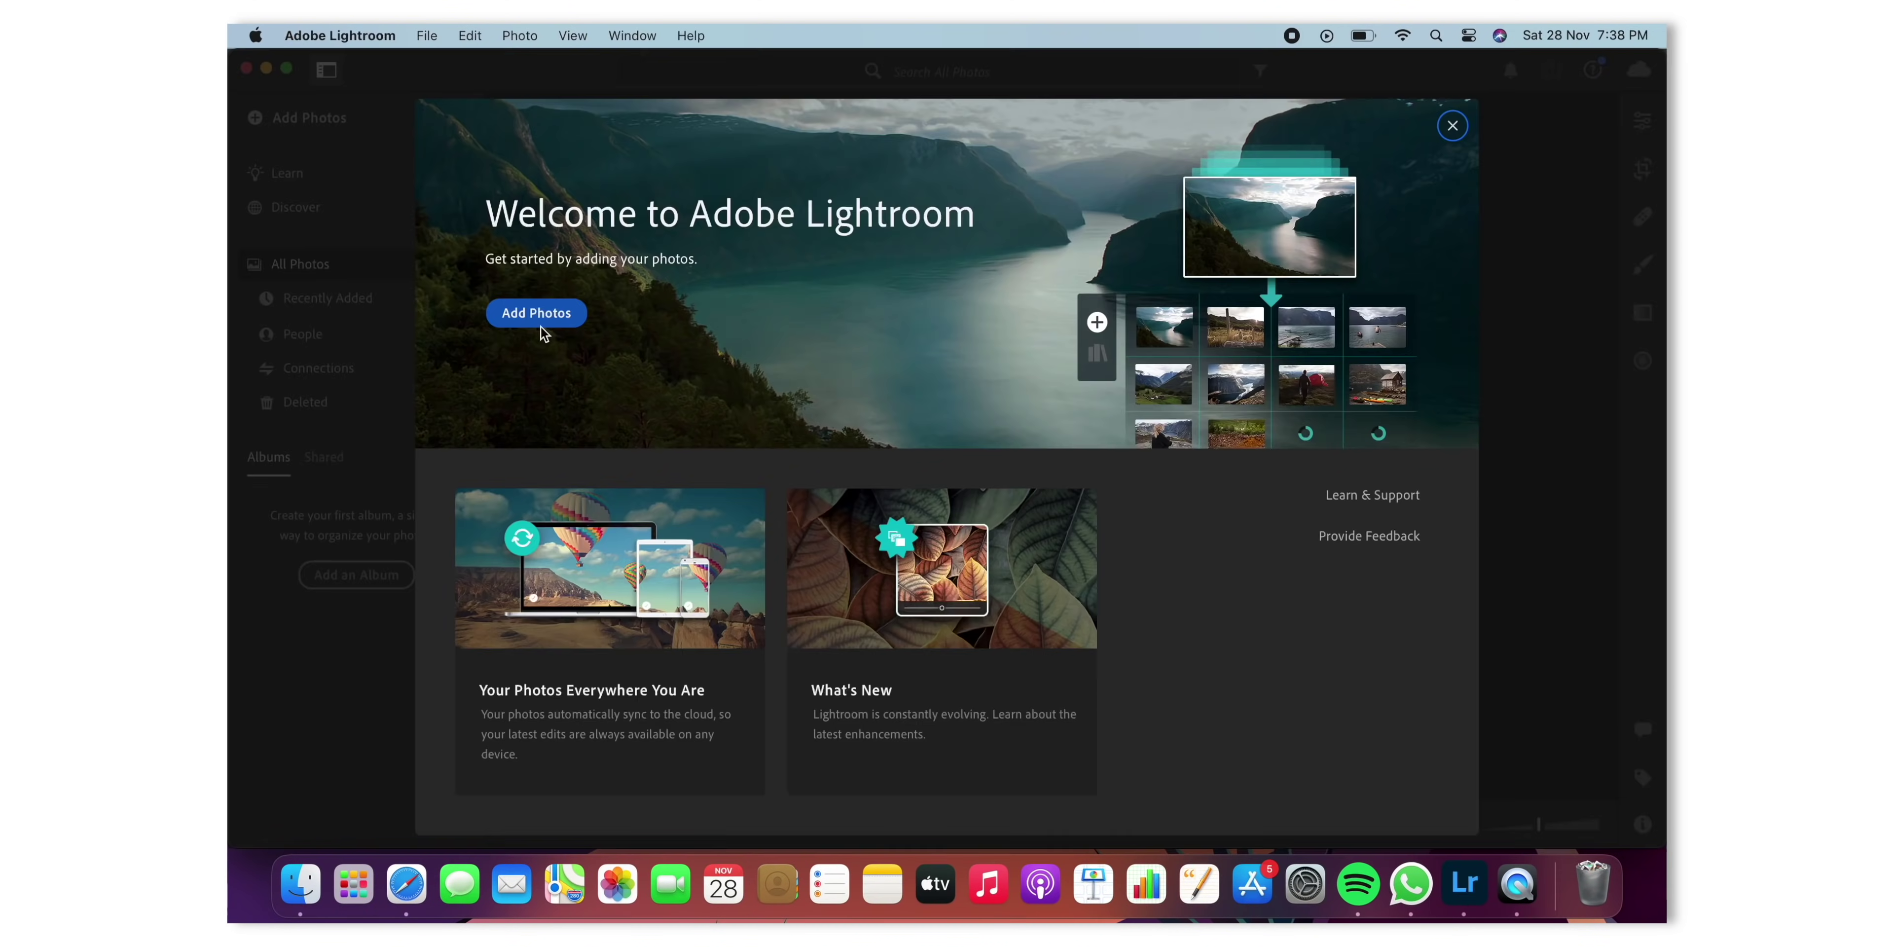
- Import the photo _MG_7226.JPG from the camera card's 100CANON folder into Lightroom
click(537, 313)
click(435, 152)
click(719, 220)
click(790, 169)
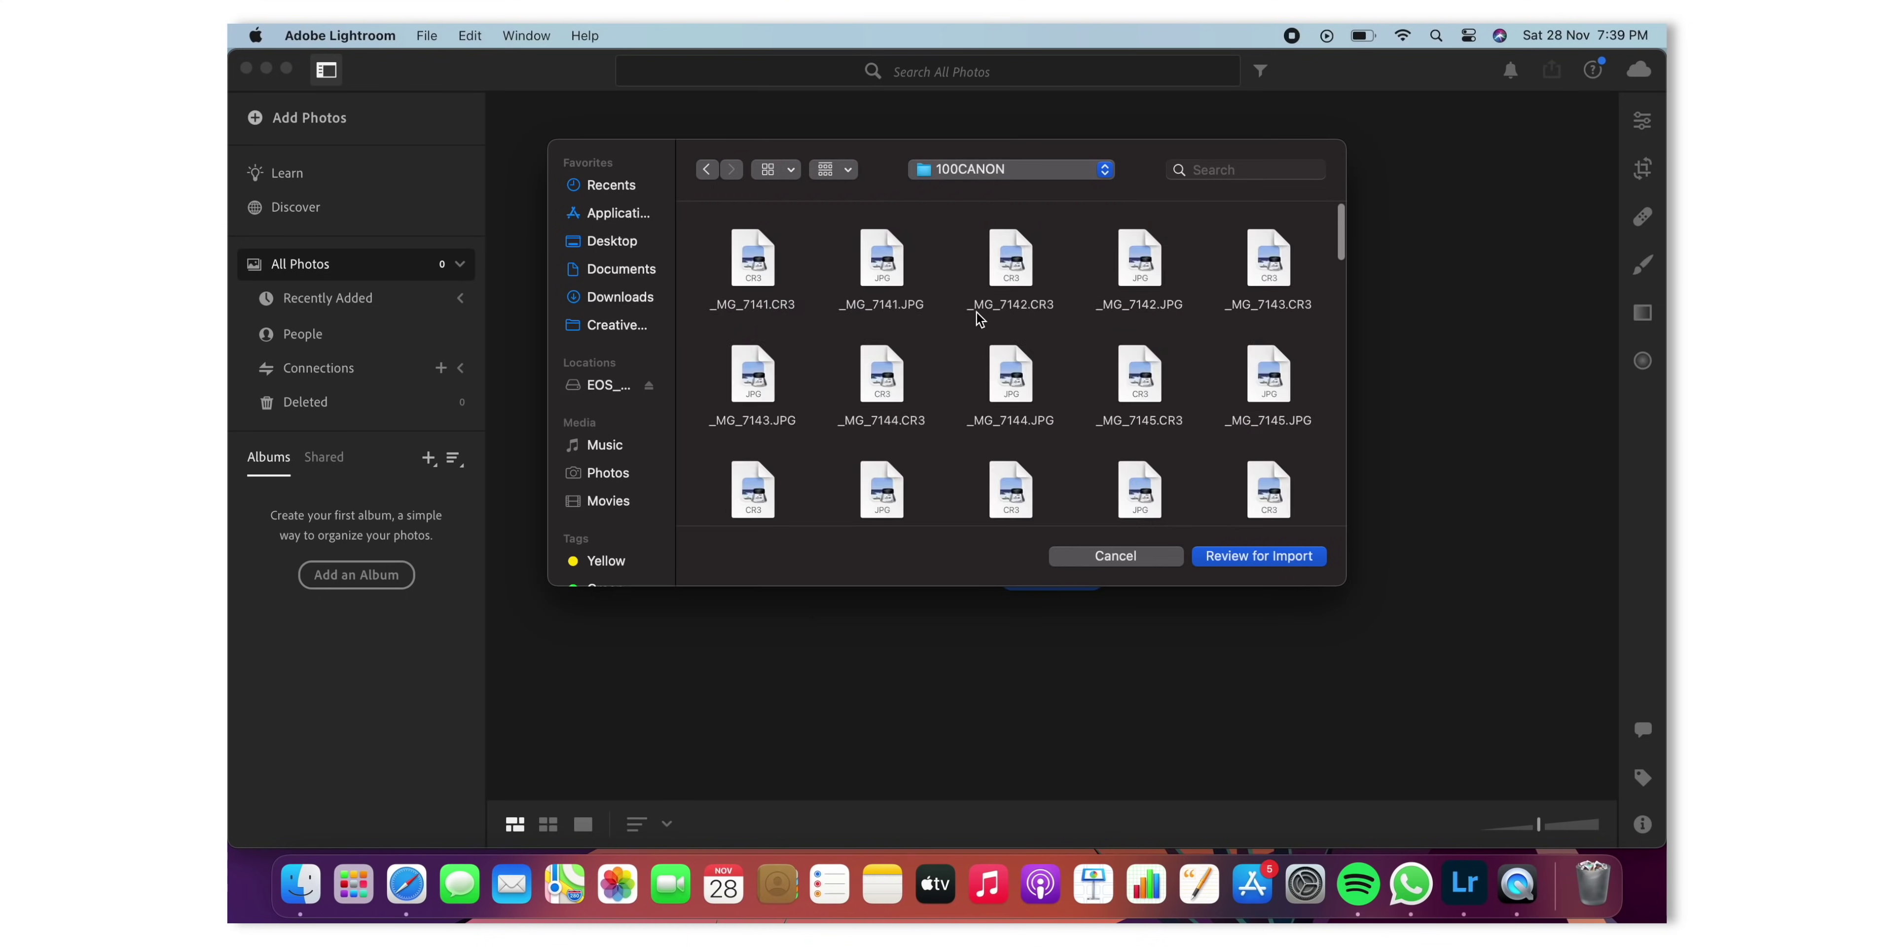
scroll(1015, 354, down, 10)
click(886, 347)
click(1259, 555)
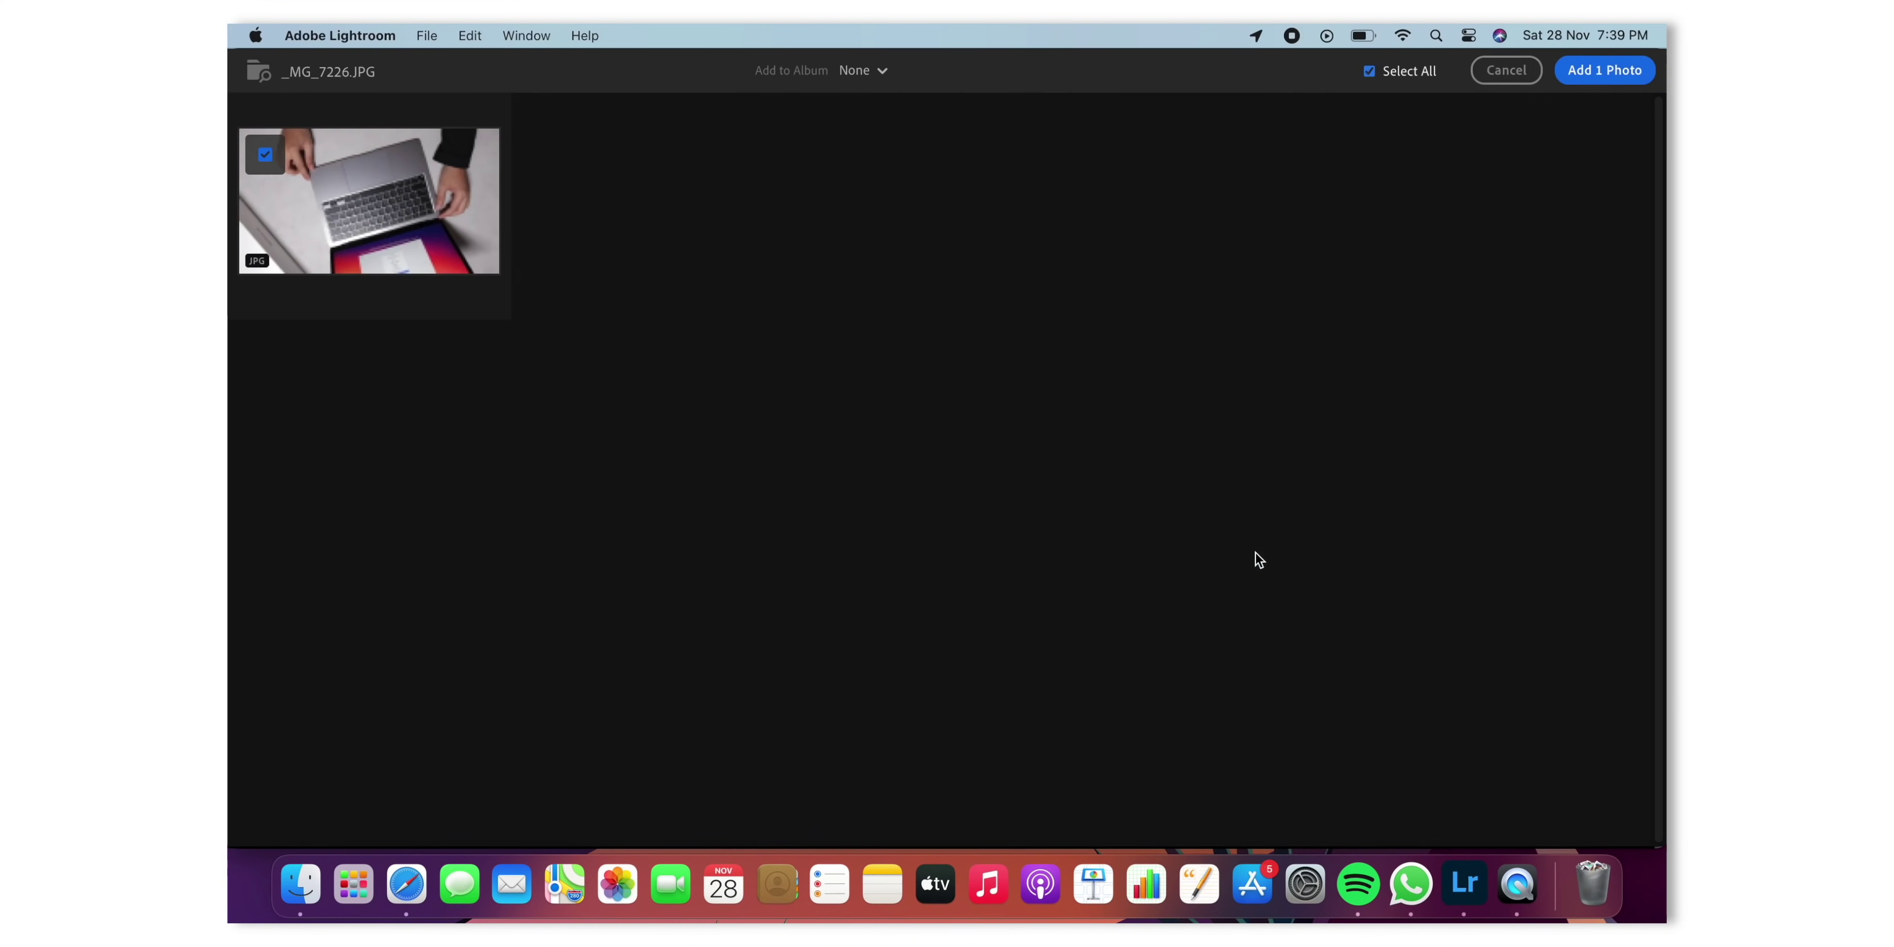
click(1639, 79)
- Adjust the laptop photo's light settings, with Shadows at +29, Whites at -25 and Blacks at +17
key(e)
click(802, 381)
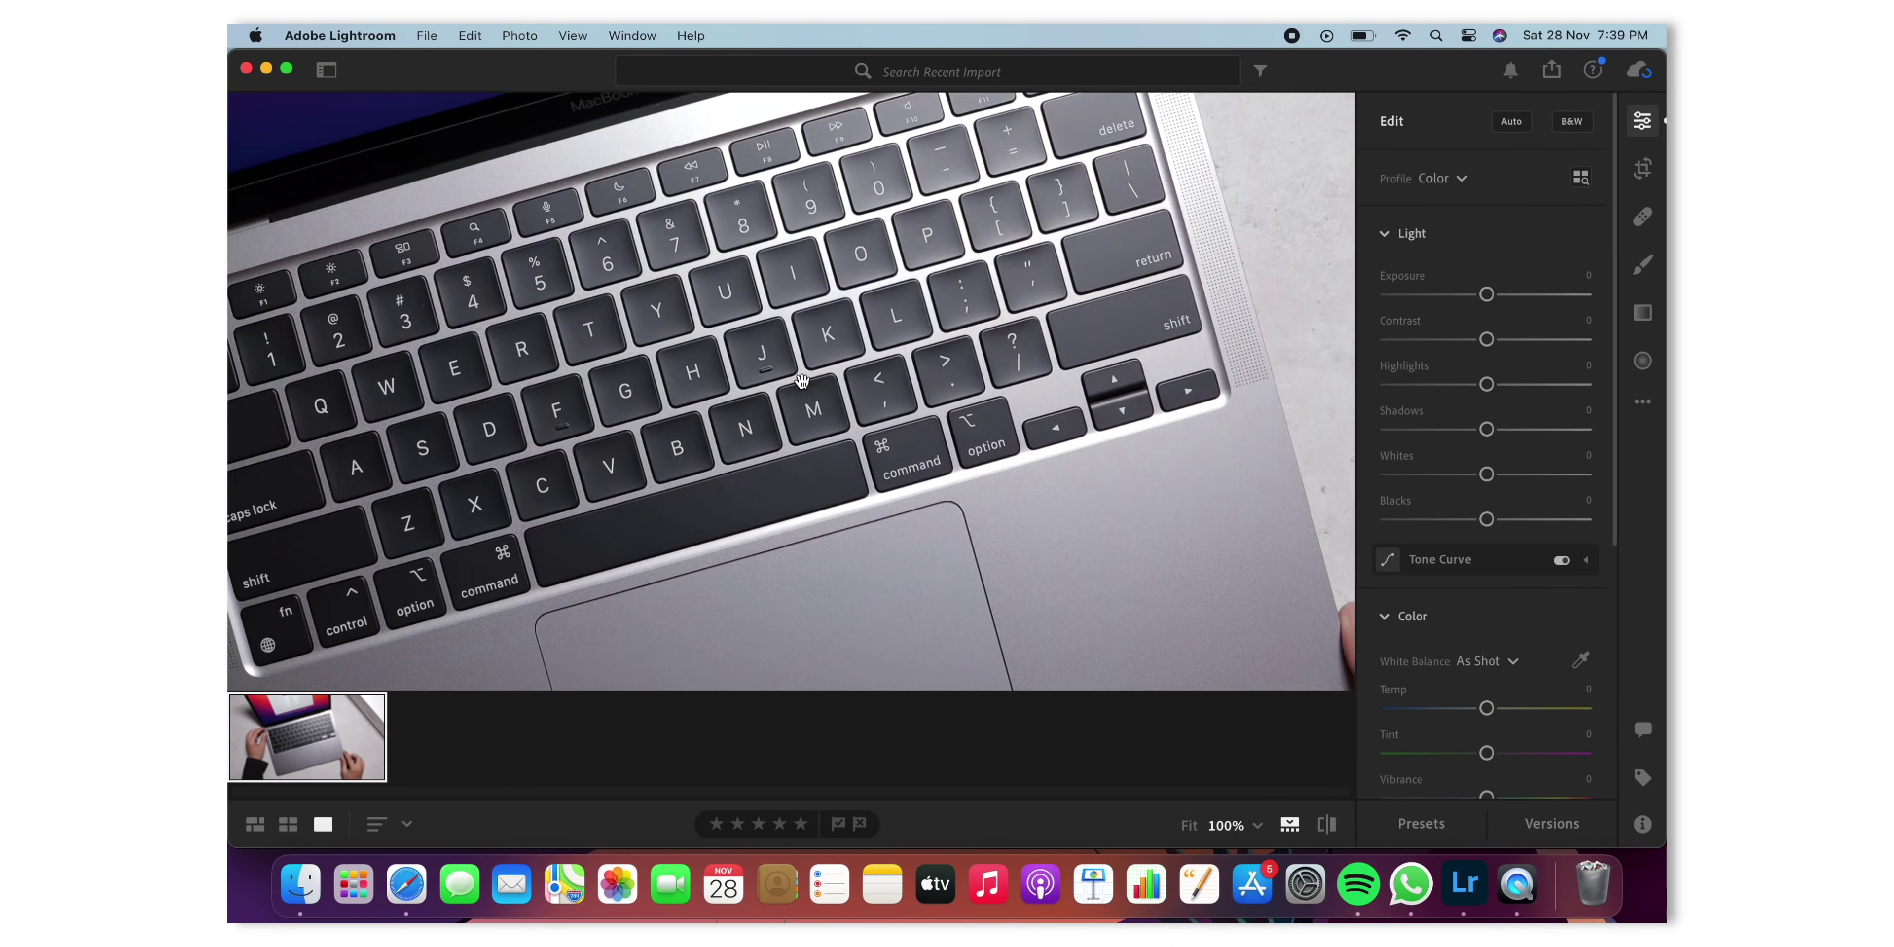
click(801, 381)
drag(1486, 294, 1505, 339)
drag(1486, 384, 1462, 474)
drag(1486, 519, 1434, 500)
- Lower the Darks on the photo's tone curve to about -9
click(1586, 560)
click(1277, 571)
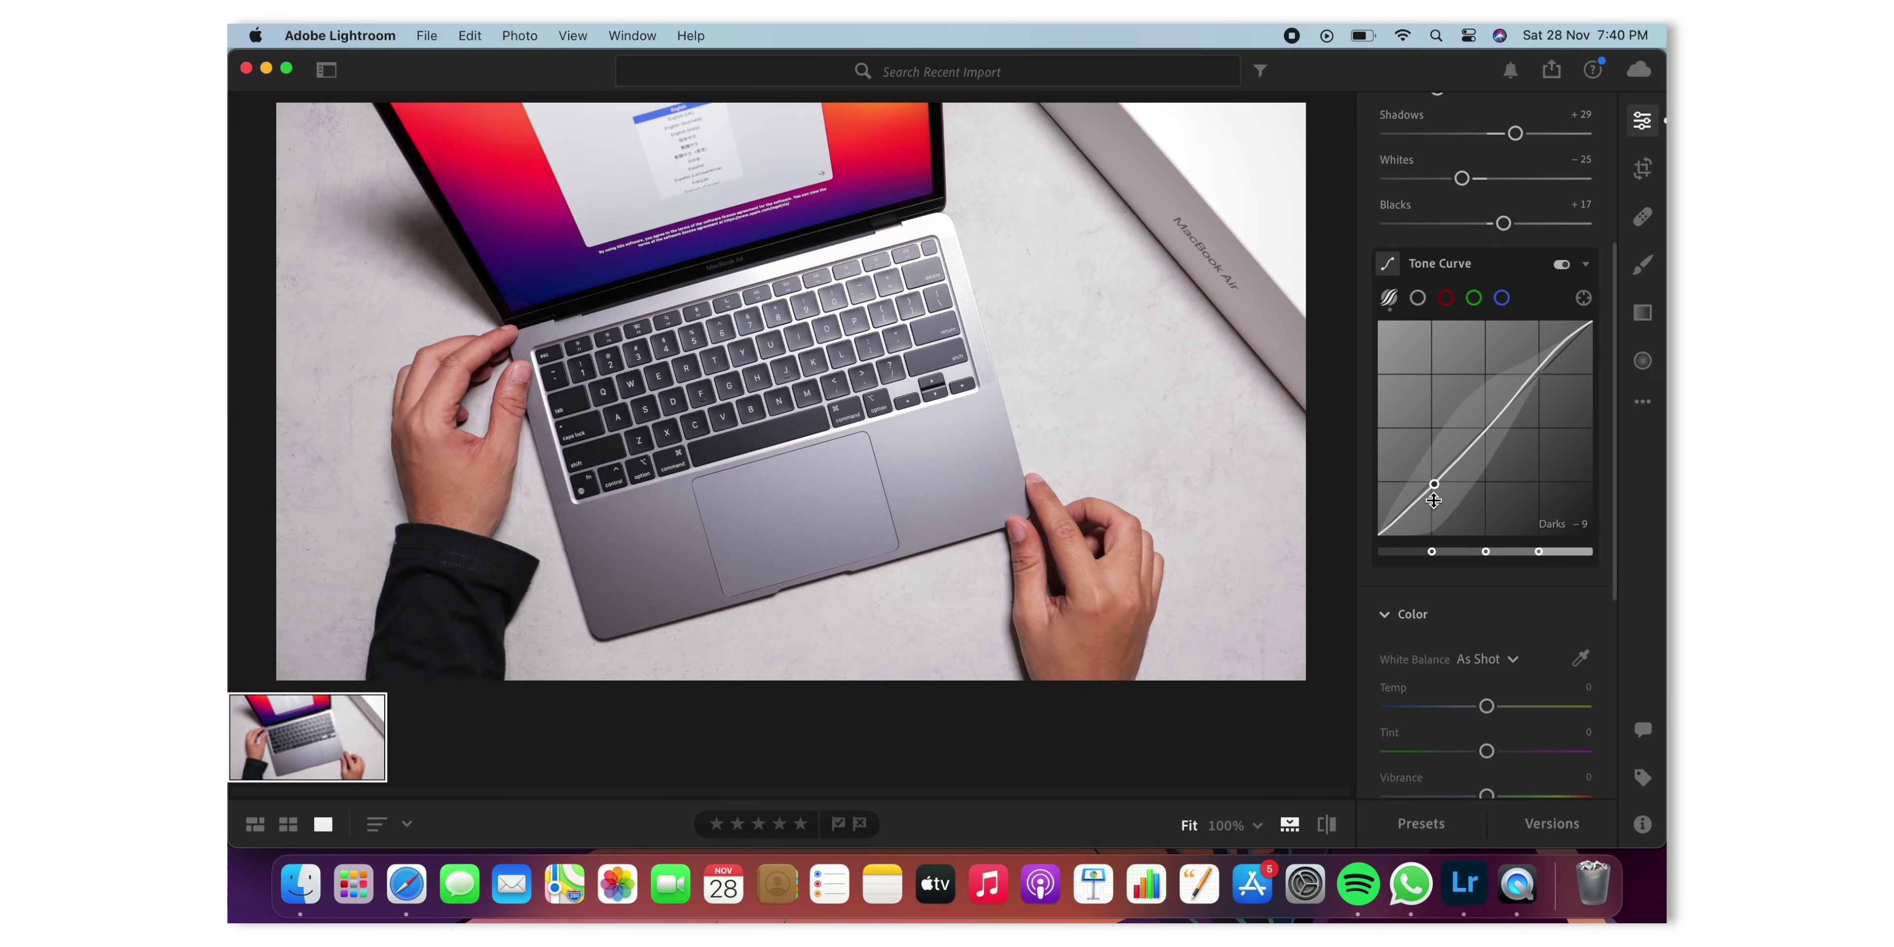
scroll(1485, 441, down, 5)
- Fine-tune the photo's Color sliders and go through the remaining edit settings
drag(1486, 413, 1487, 458)
drag(1486, 503, 1496, 503)
click(1448, 633)
scroll(1485, 514, down, 4)
click(1427, 335)
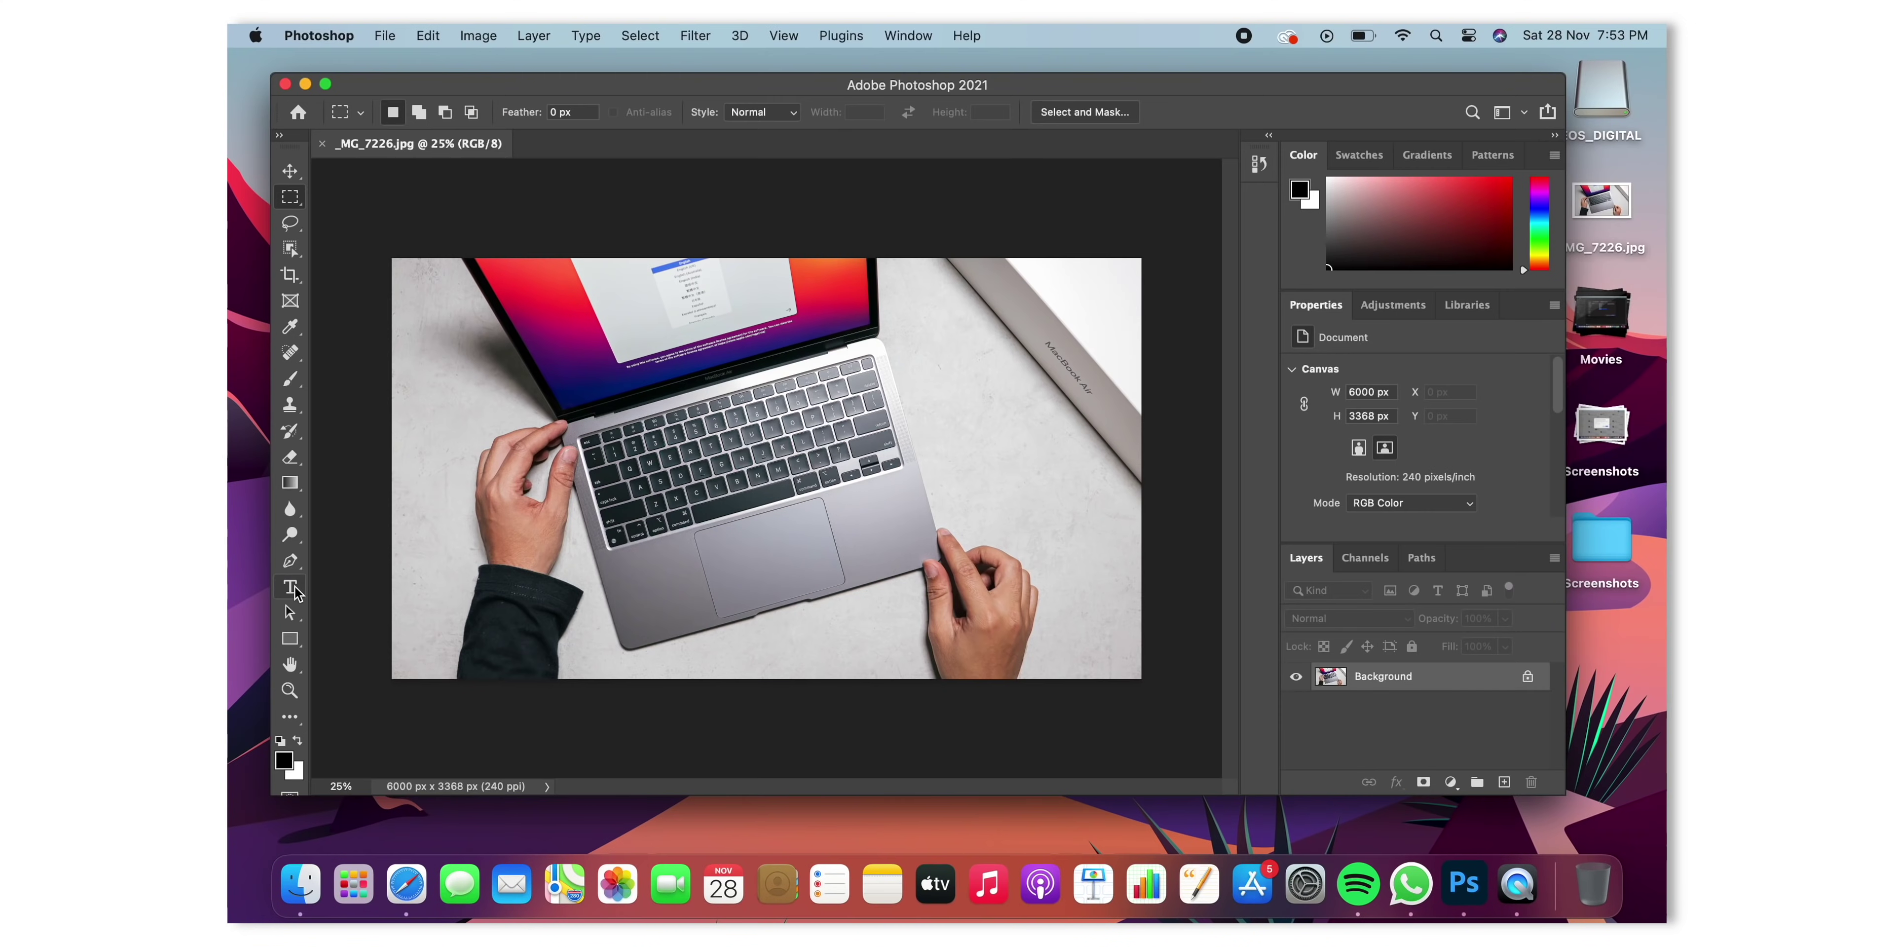
- In Photoshop, add the text "M1" in bold italic Verdana beside the laptop, resize it and enlarge the program window
click(949, 425)
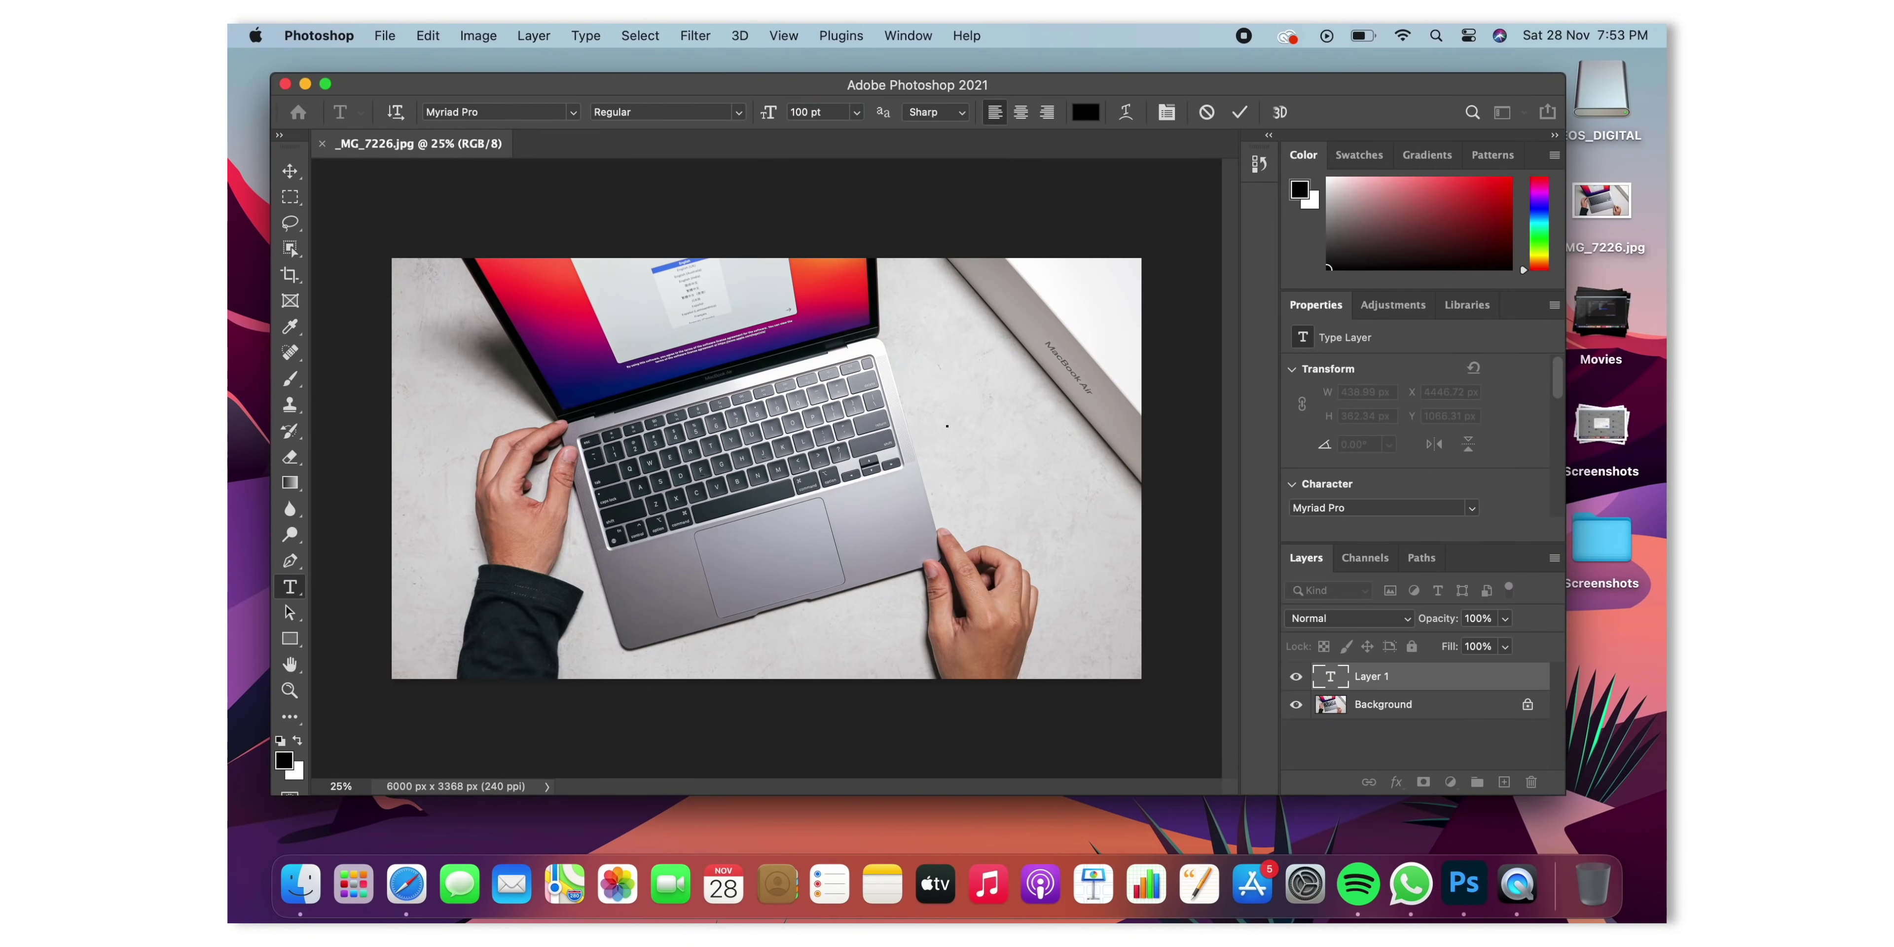
text(Verdana)
click(738, 114)
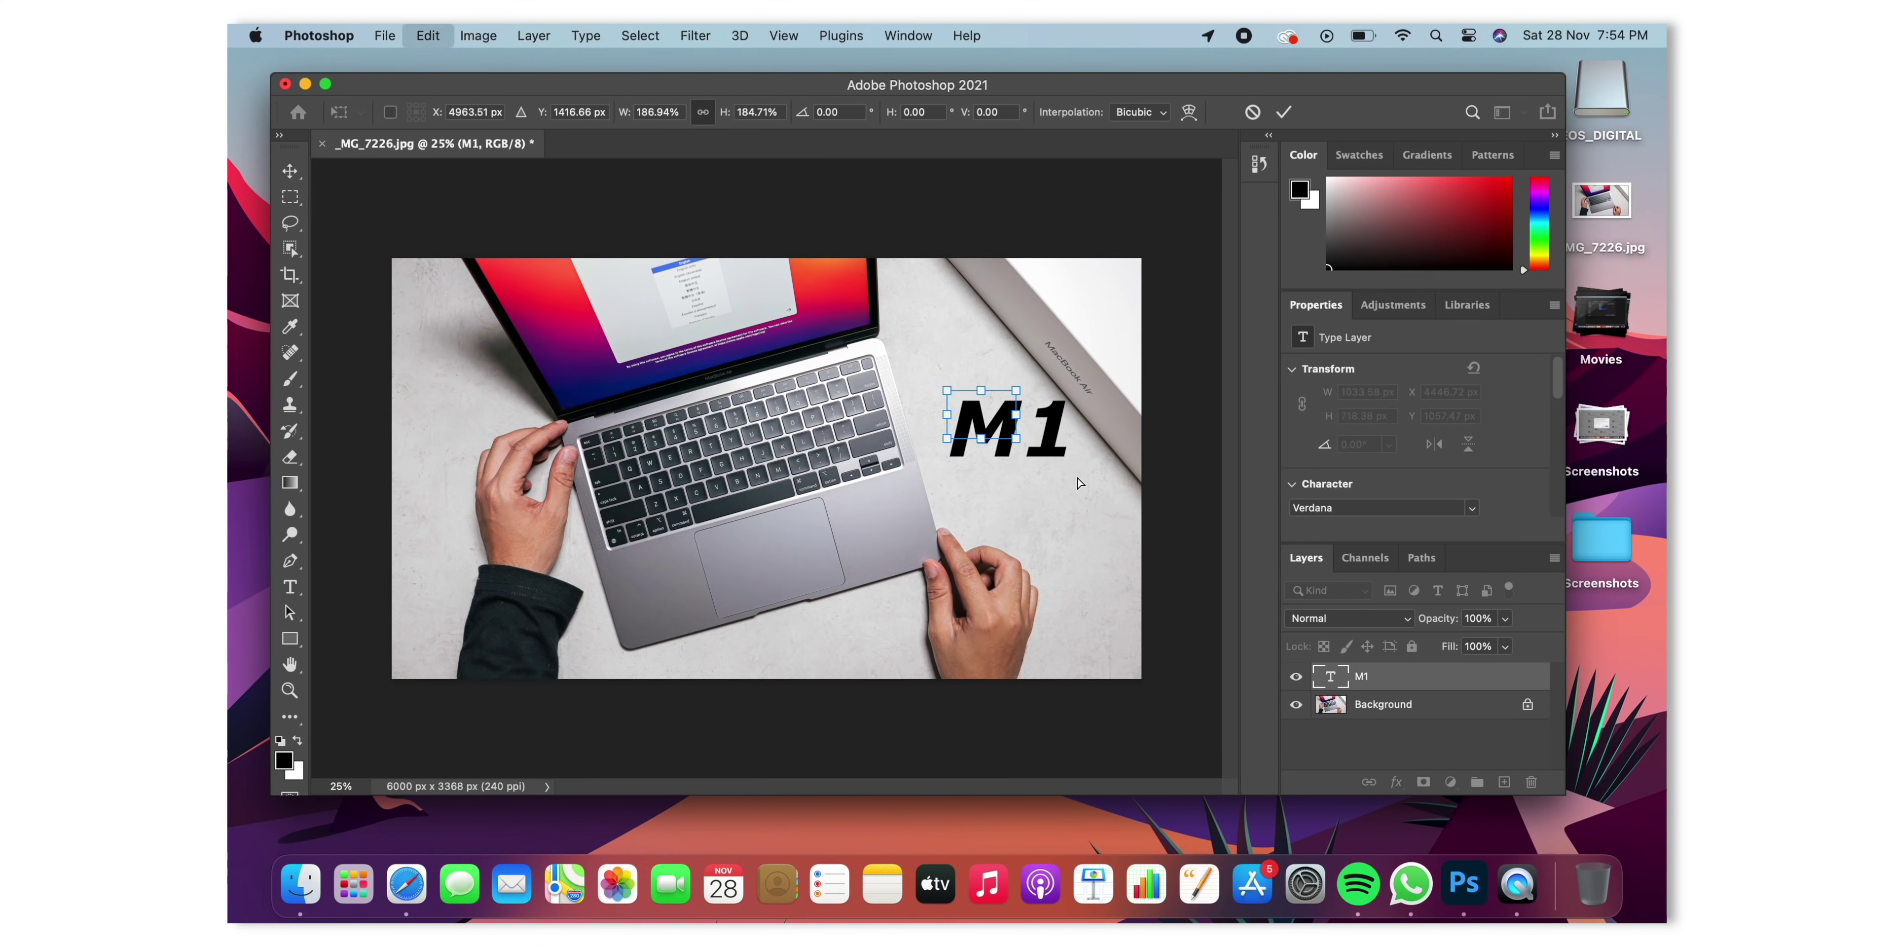
click(325, 84)
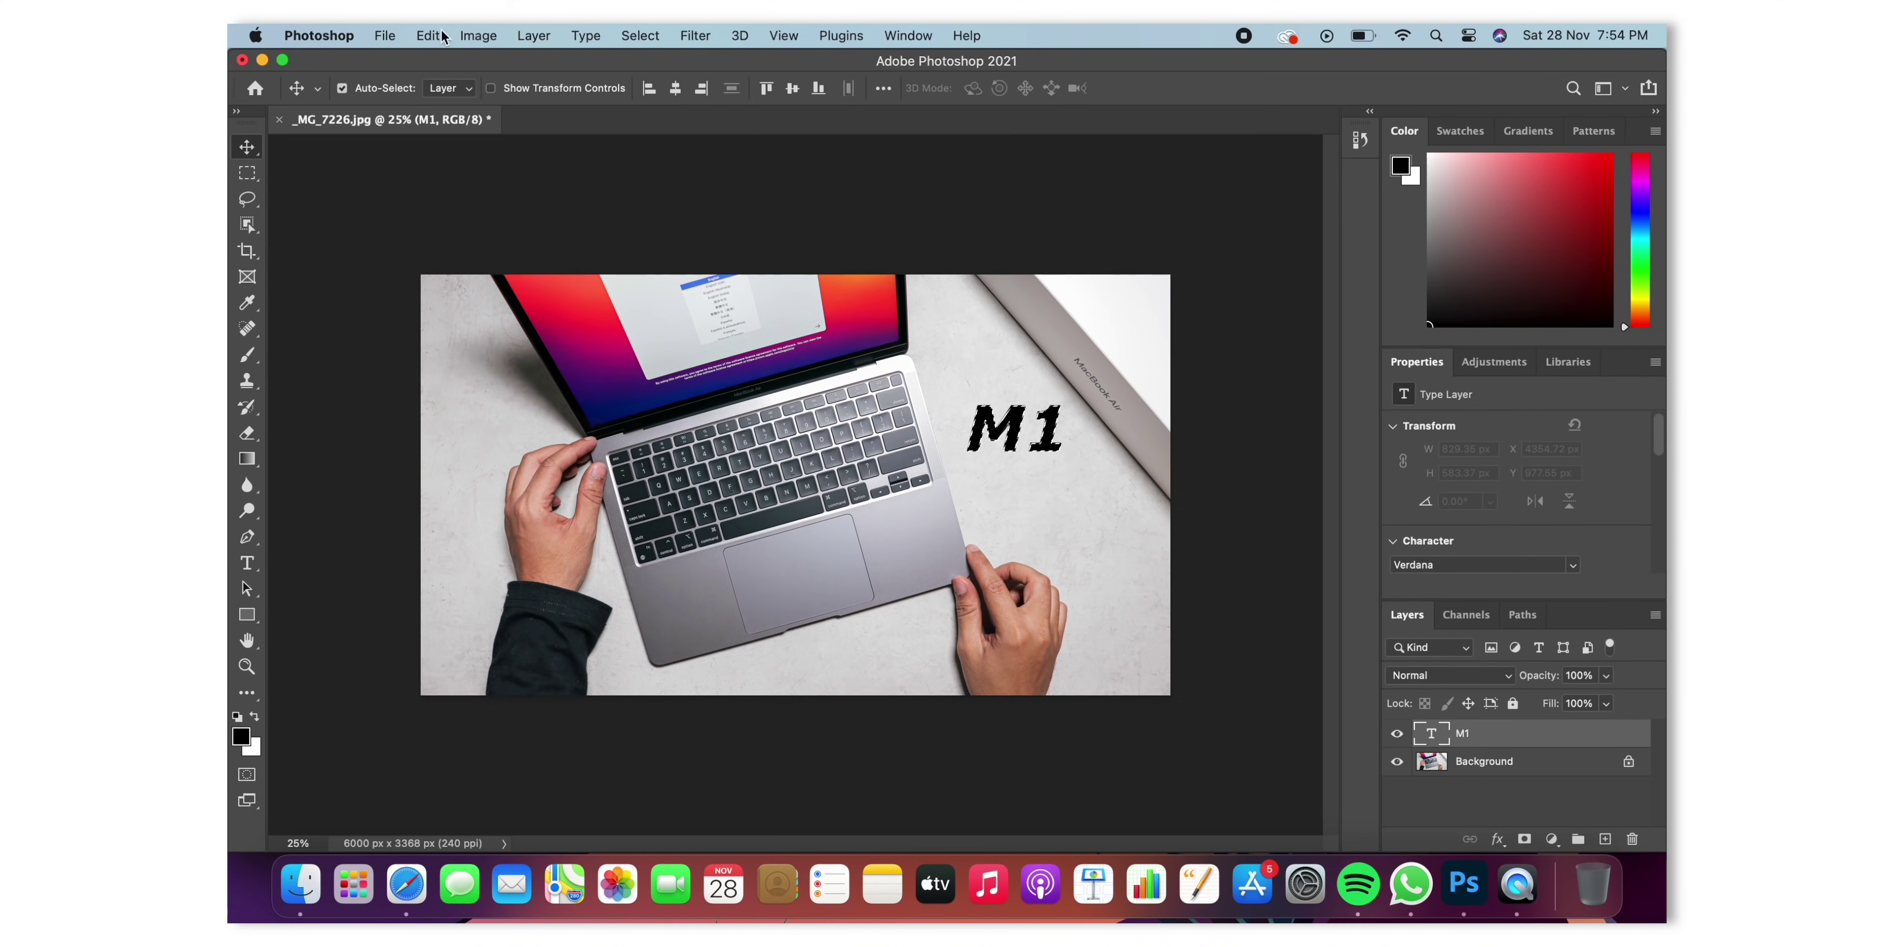
- Expand the selection around the M1 text and add a new layer beneath the text layer
click(640, 35)
key(Return)
key(super+shift+n)
key(Return)
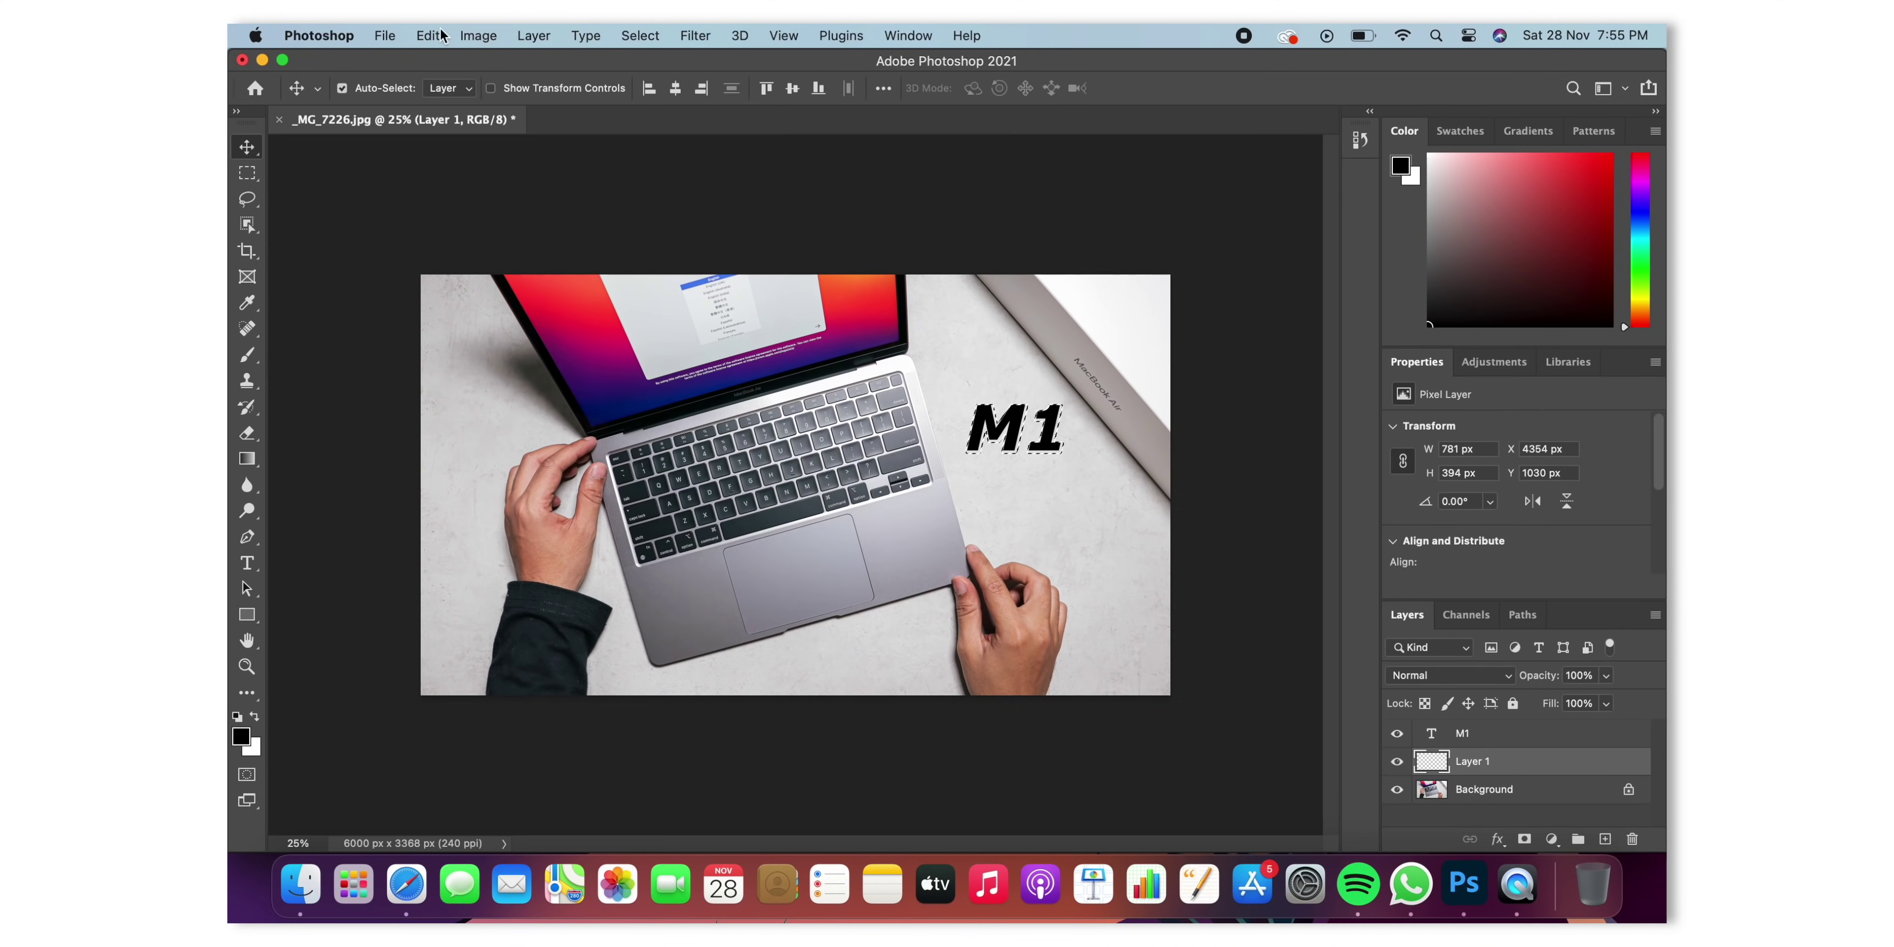
- Fill the expanded text selection on Layer 1 with bright cyan and deselect it
click(441, 35)
click(448, 293)
click(926, 360)
click(912, 331)
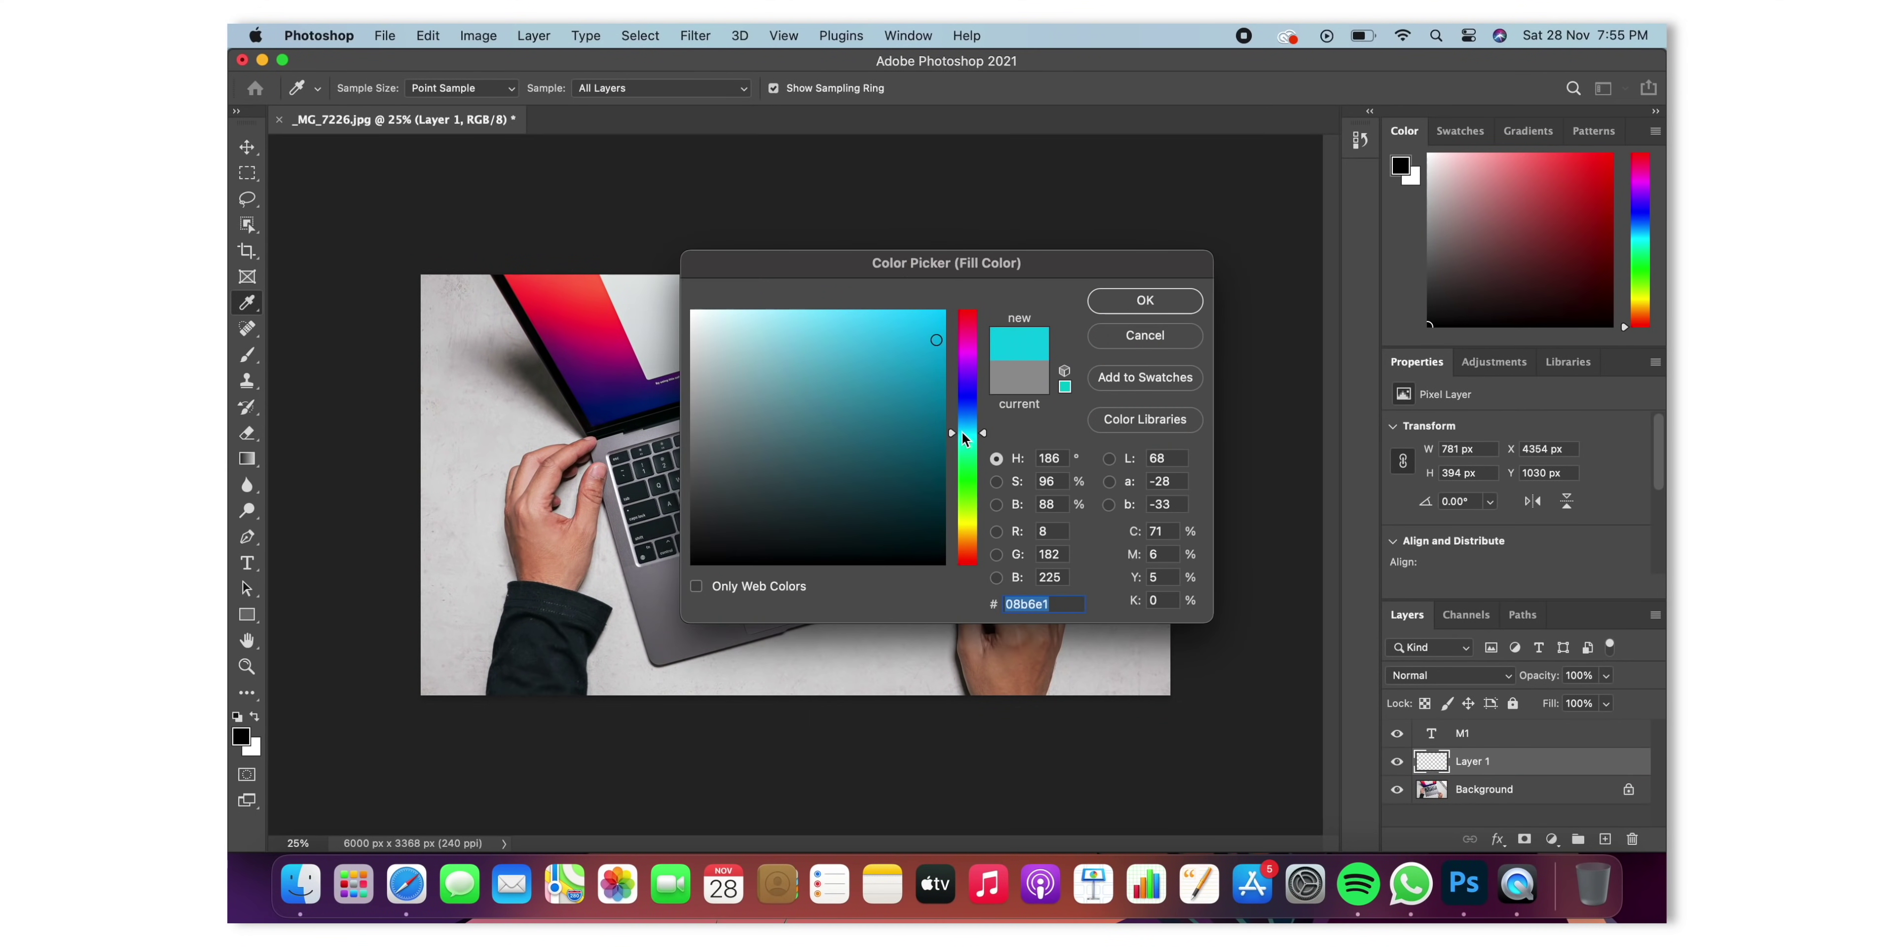
key(Return)
key(Return)
key(super+d)
key(v)
- Select the cyan Layer 1 behind the M1 text and apply a Gaussian Blur to it
click(1015, 421)
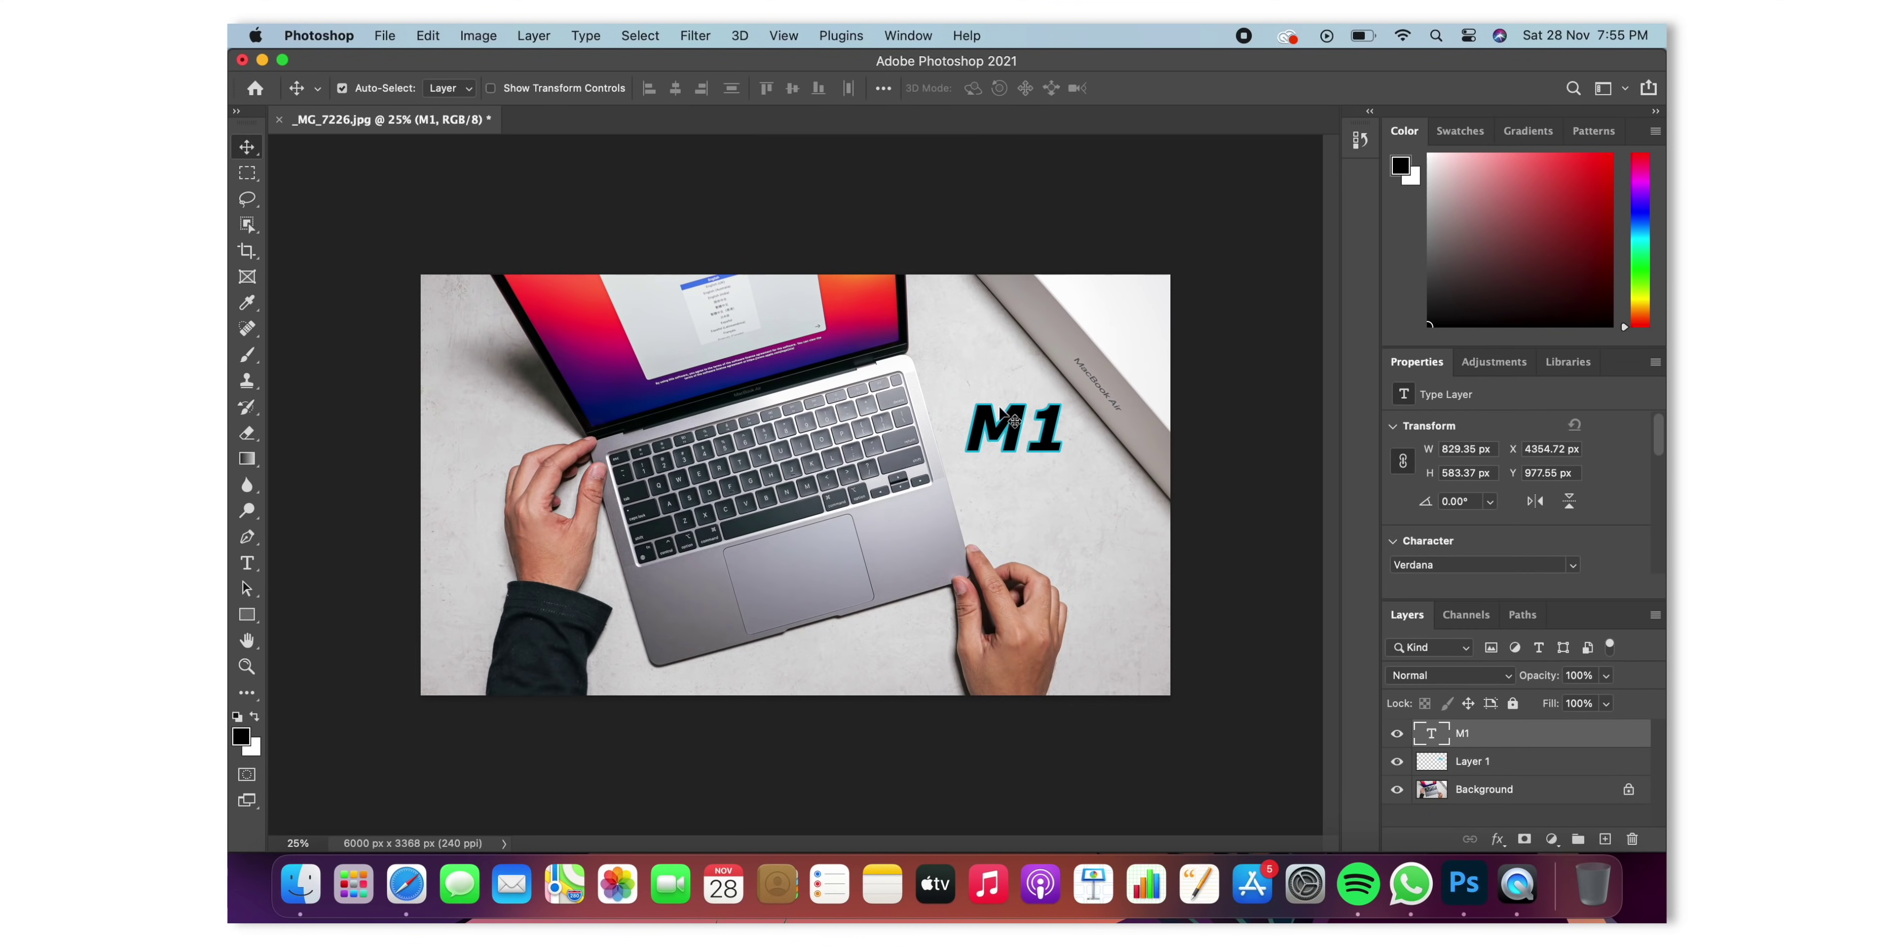
click(695, 35)
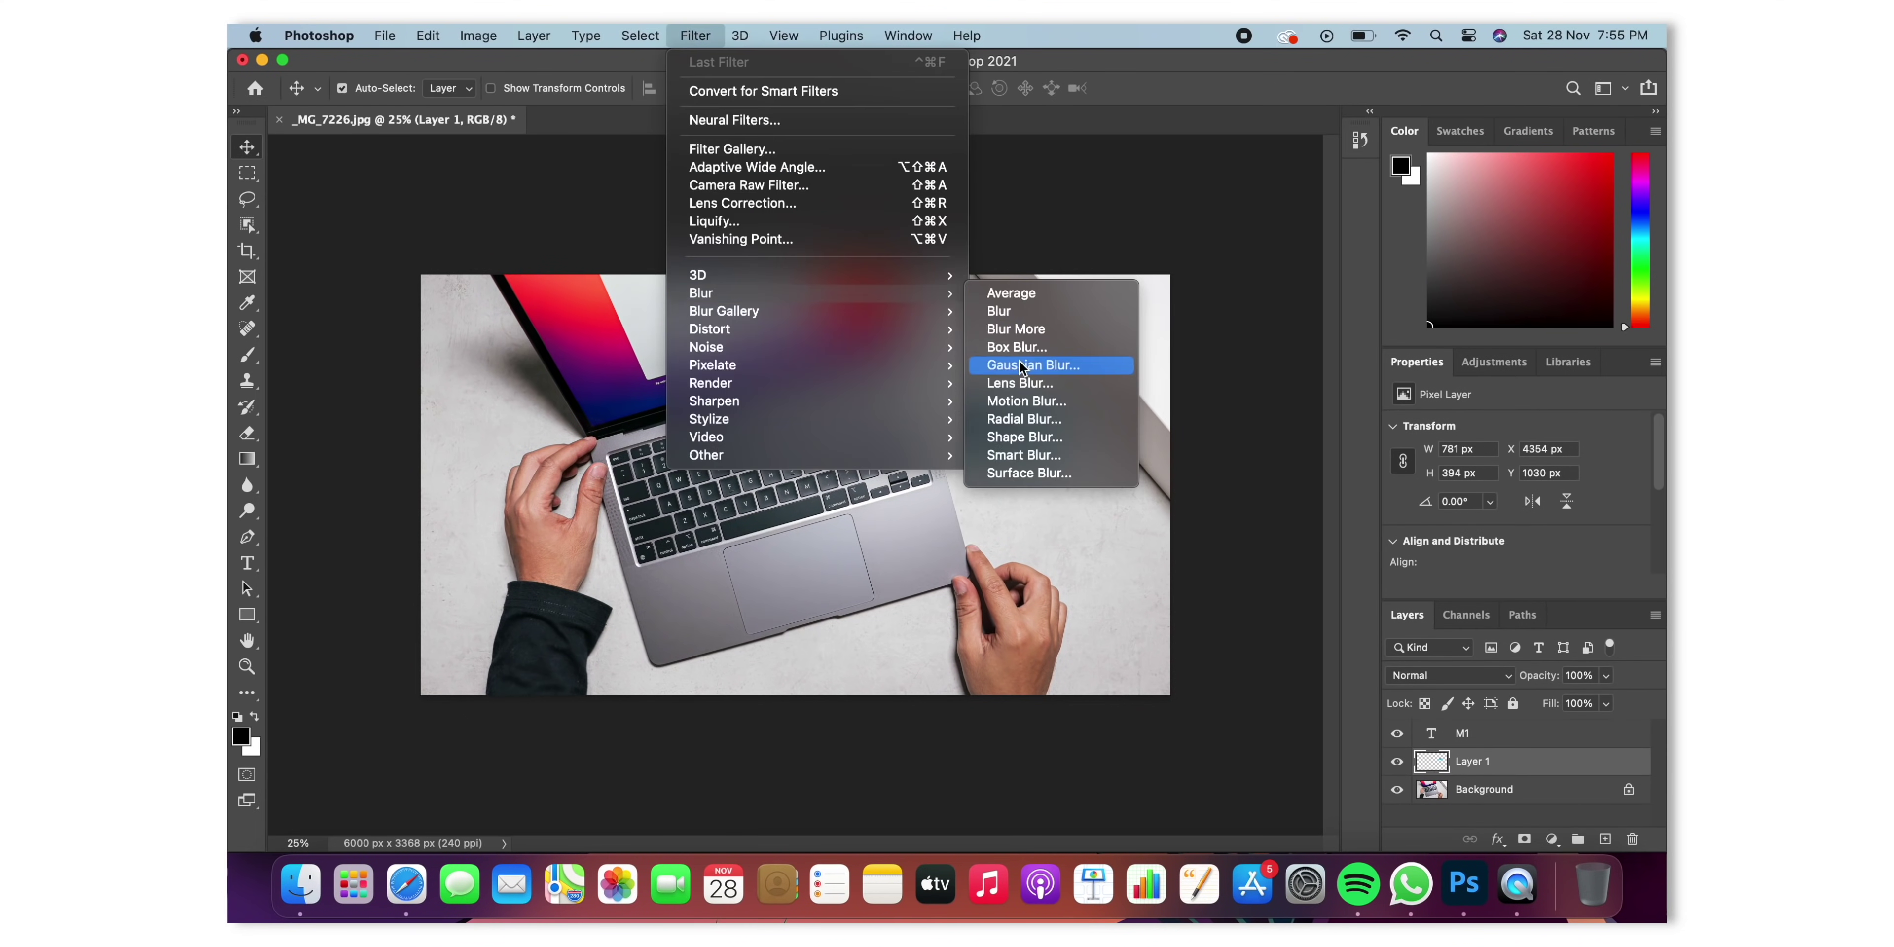
click(1037, 372)
click(782, 327)
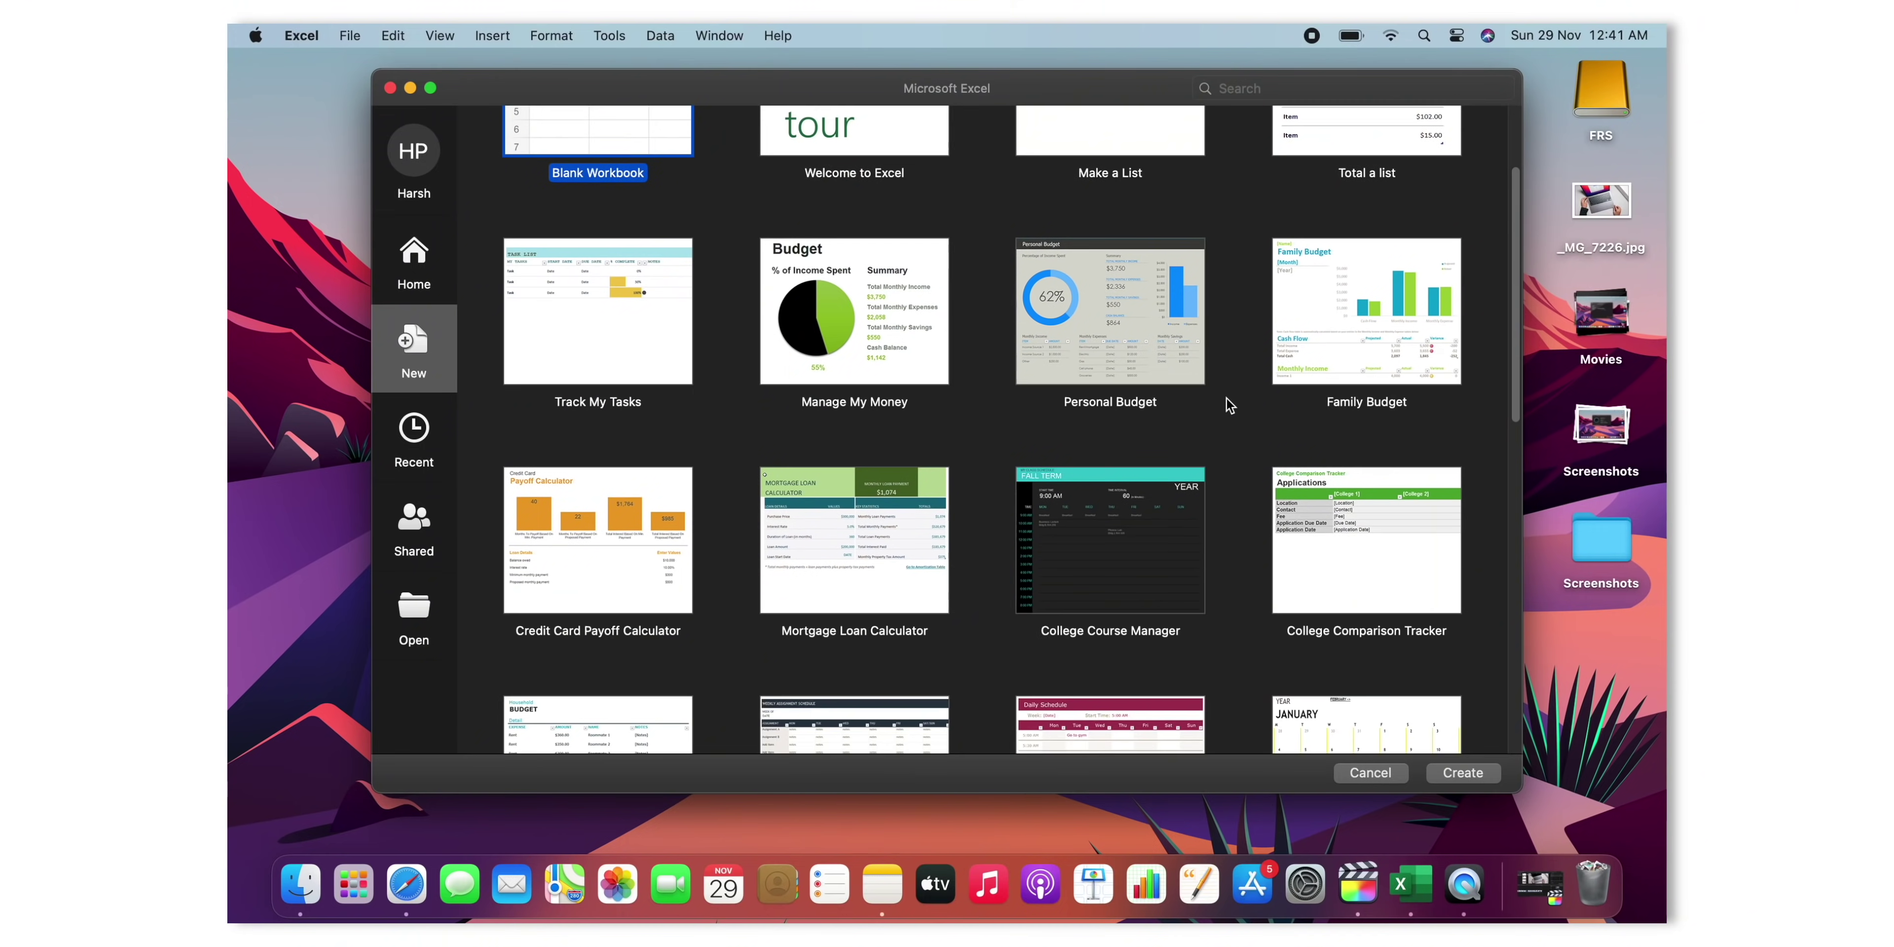
- In Excel, create a new workbook from the Online Sales Tracker template and go to its item table
scroll(1229, 404, down, 10)
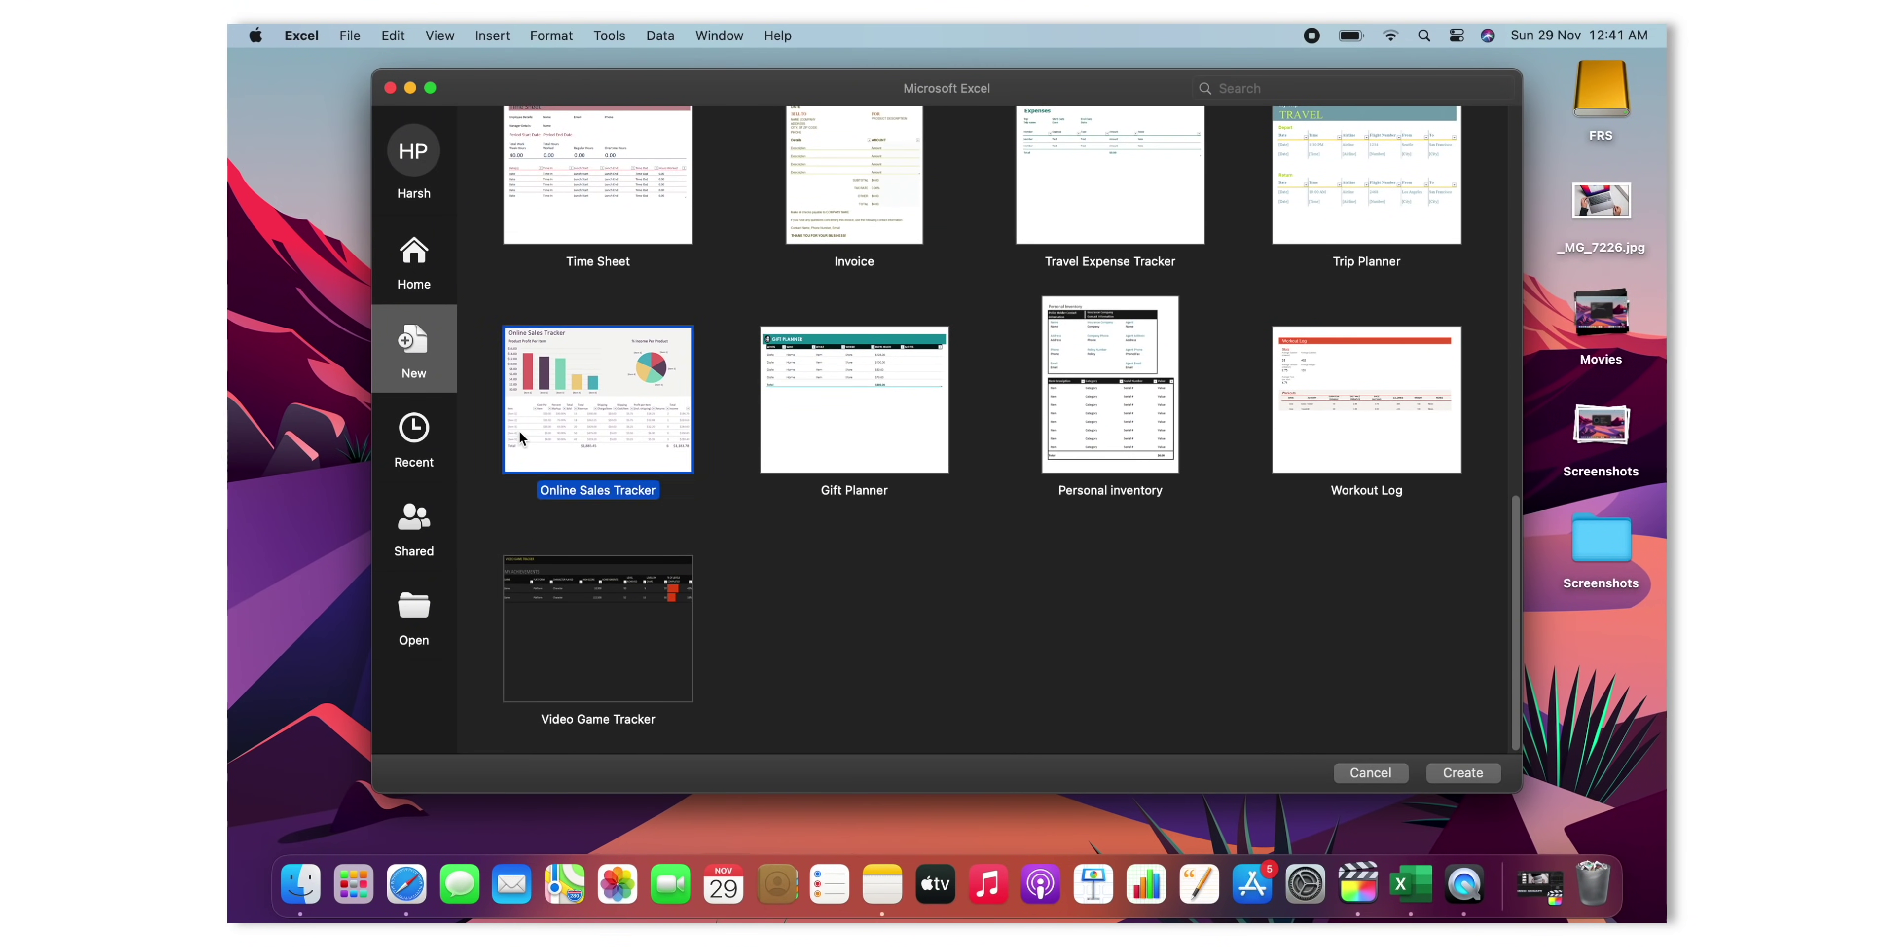
double_click(519, 431)
scroll(837, 331, down, 5)
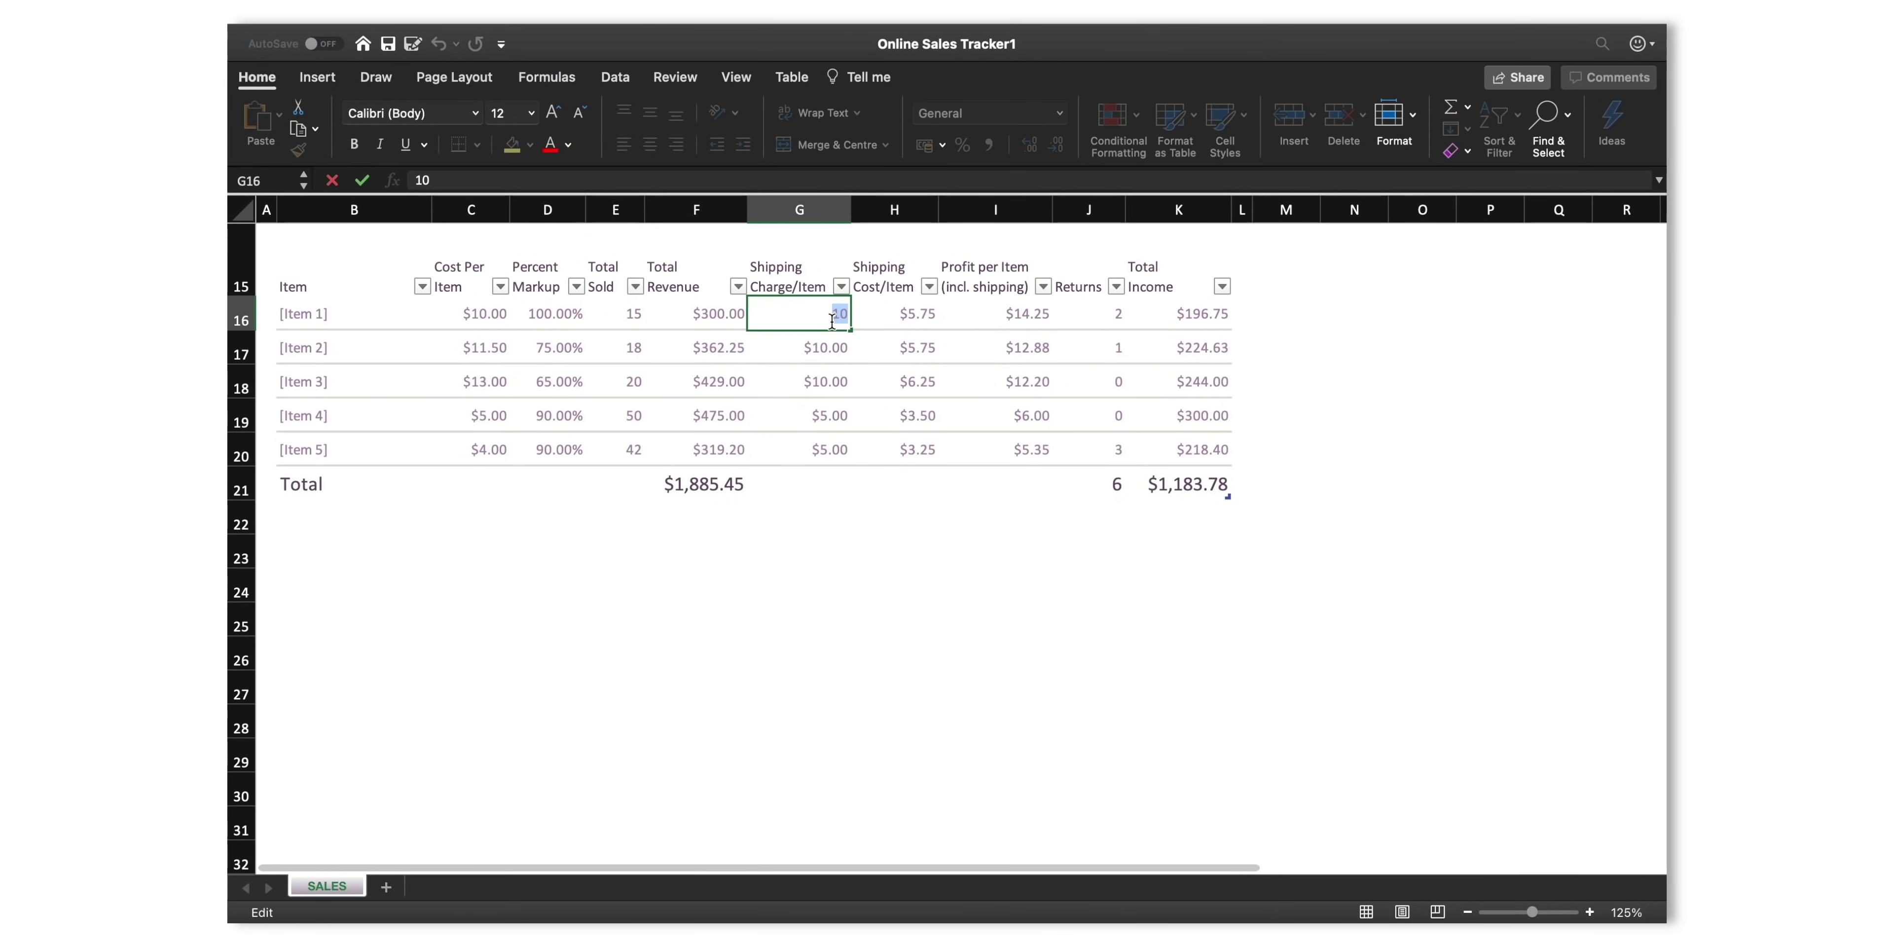
- Move through the sales table cells back to the first item row and enter "Macbook" there
key(Down)
key(Down)
key(Down)
key(Left)
key(Left)
key(Left)
key(Up)
key(Up)
key(Up)
key(Left)
key(Left)
key(Left)
text(Macbook)
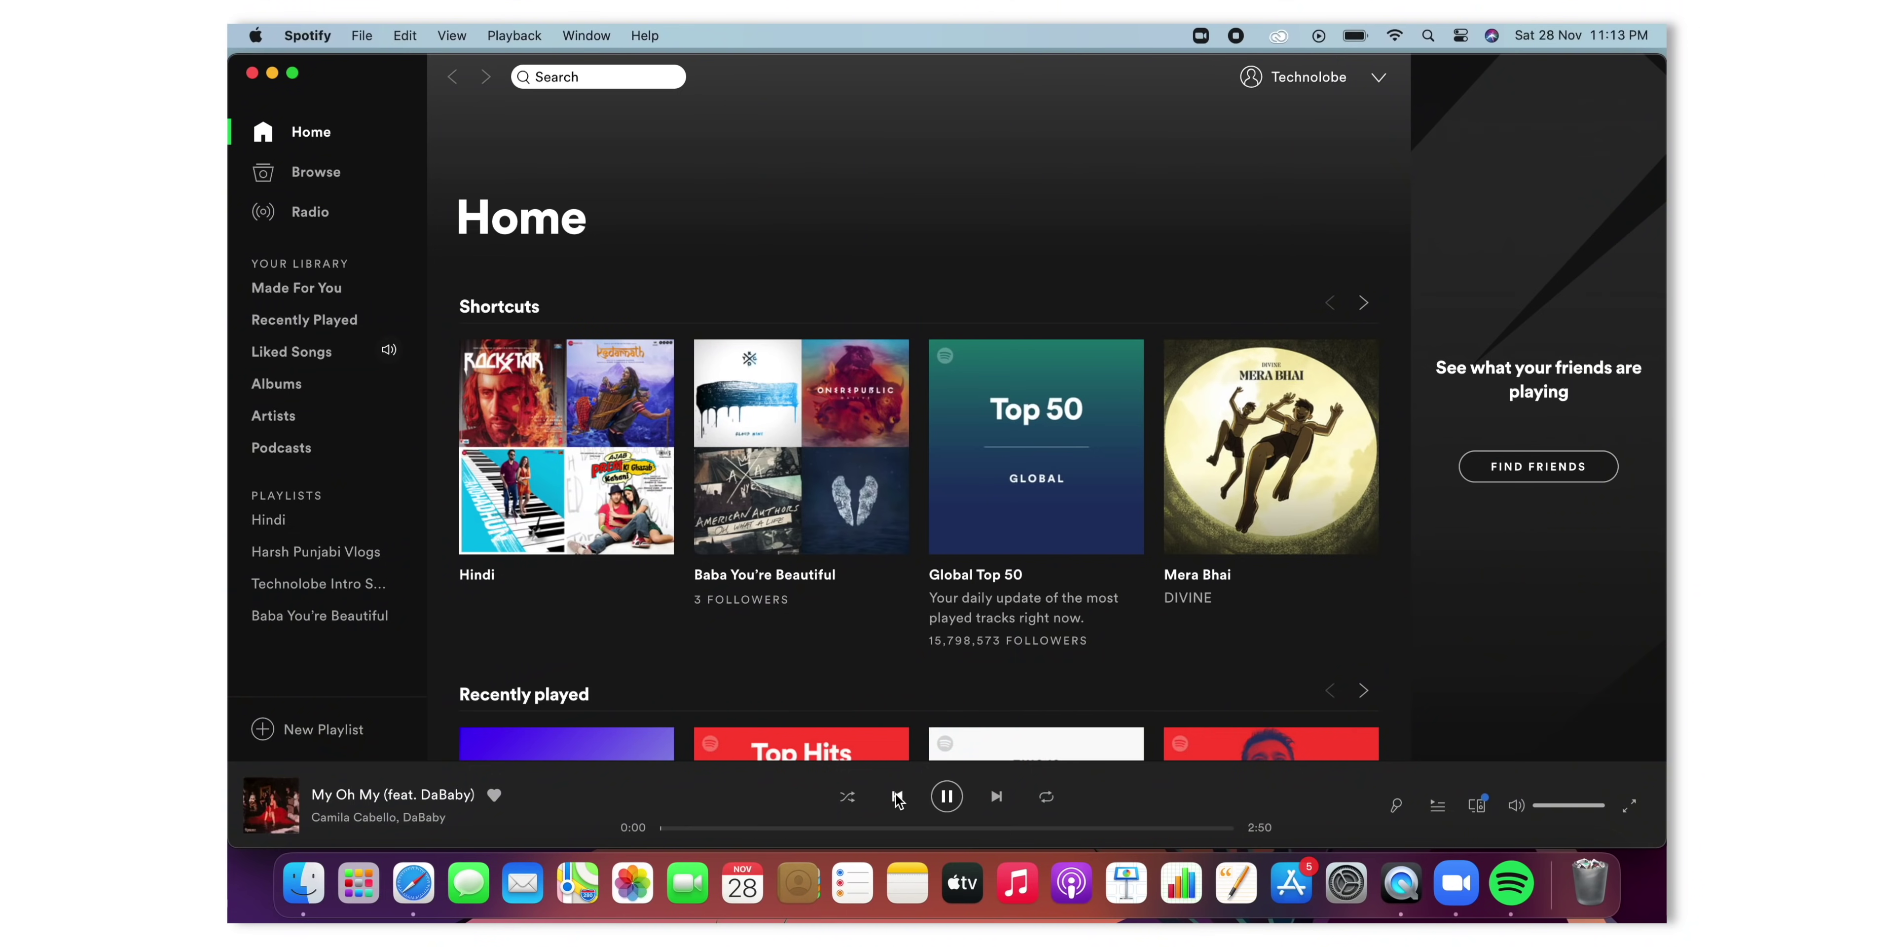
- In Spotify, open the playlist This Is Selena Gomez from the home page and look through its songs
scroll(798, 448, down, 10)
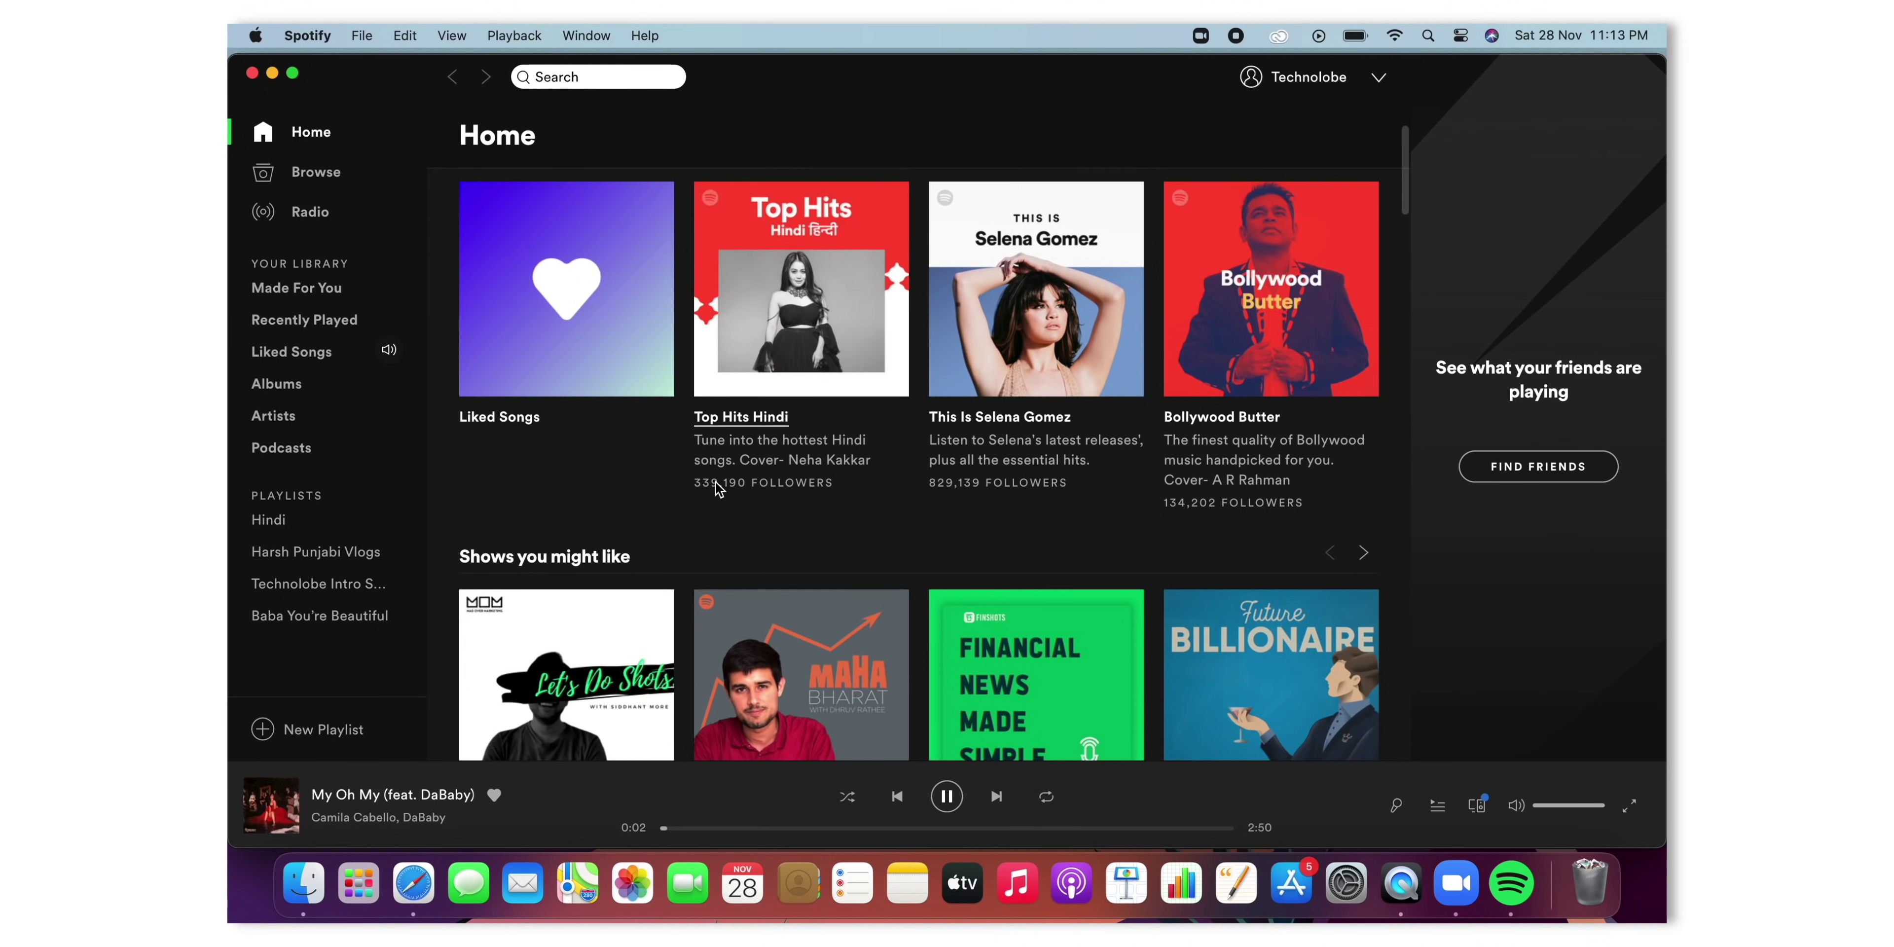
click(980, 418)
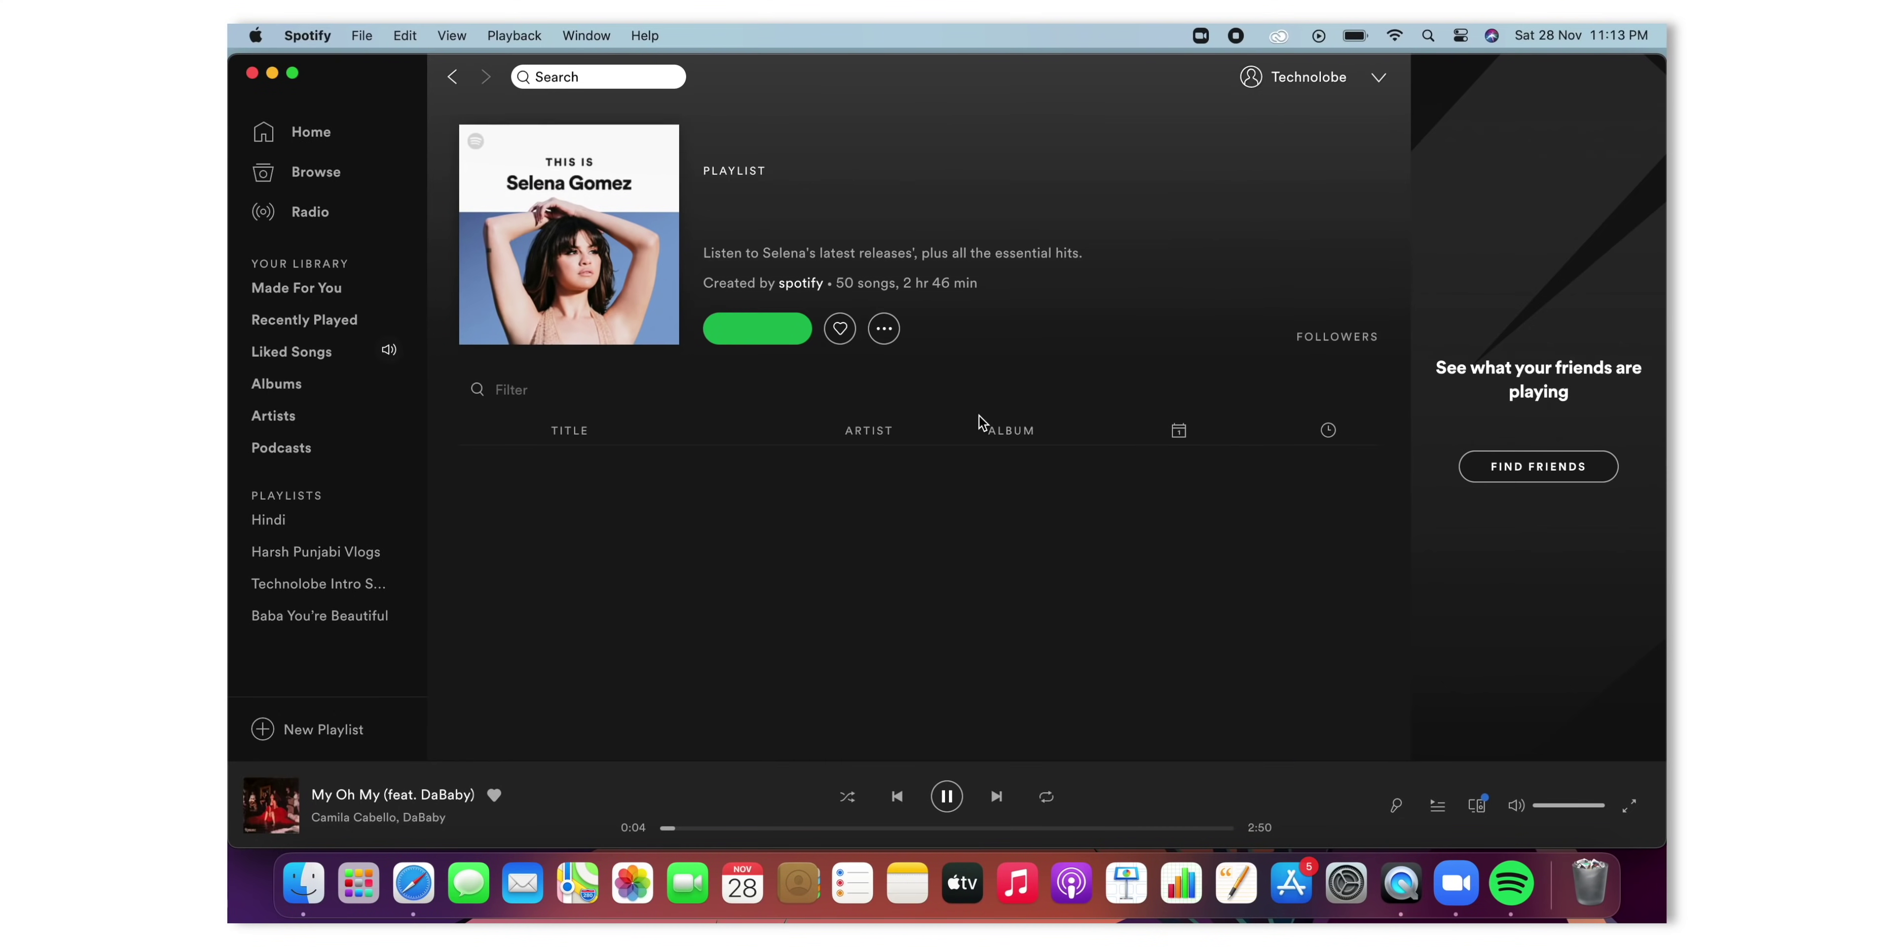
scroll(1016, 332, down, 2)
scroll(1017, 338, down, 3)
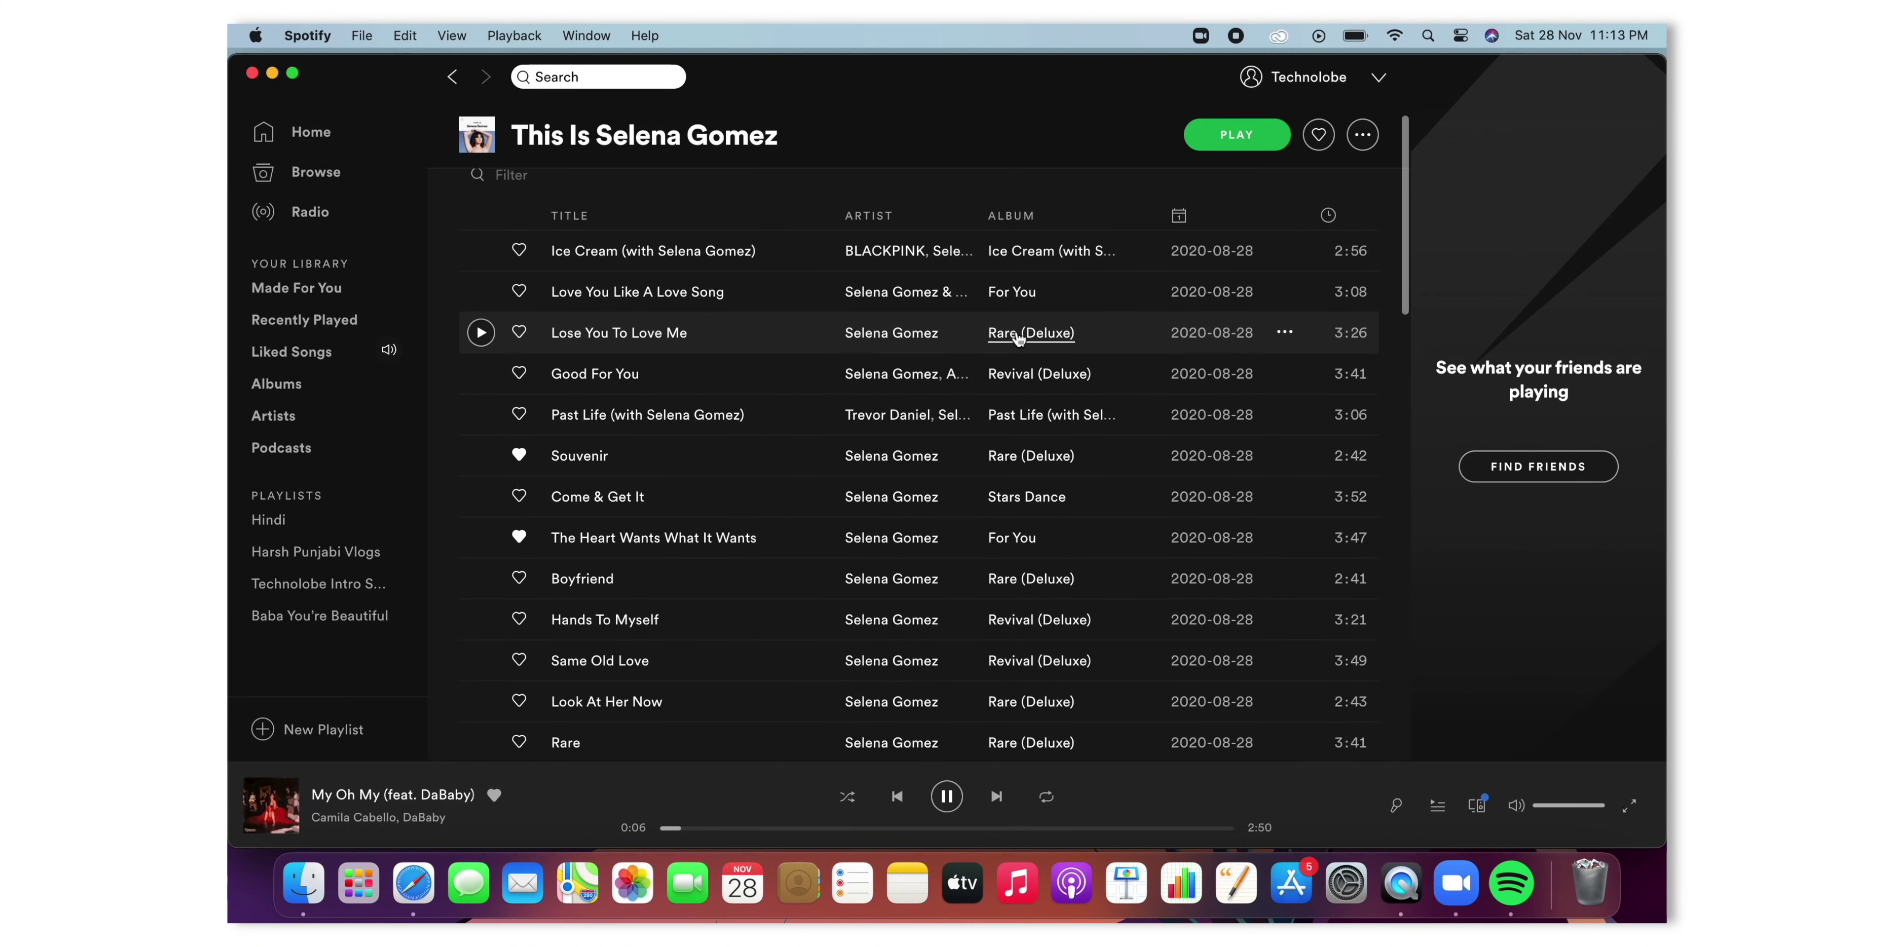
scroll(1017, 338, down, 3)
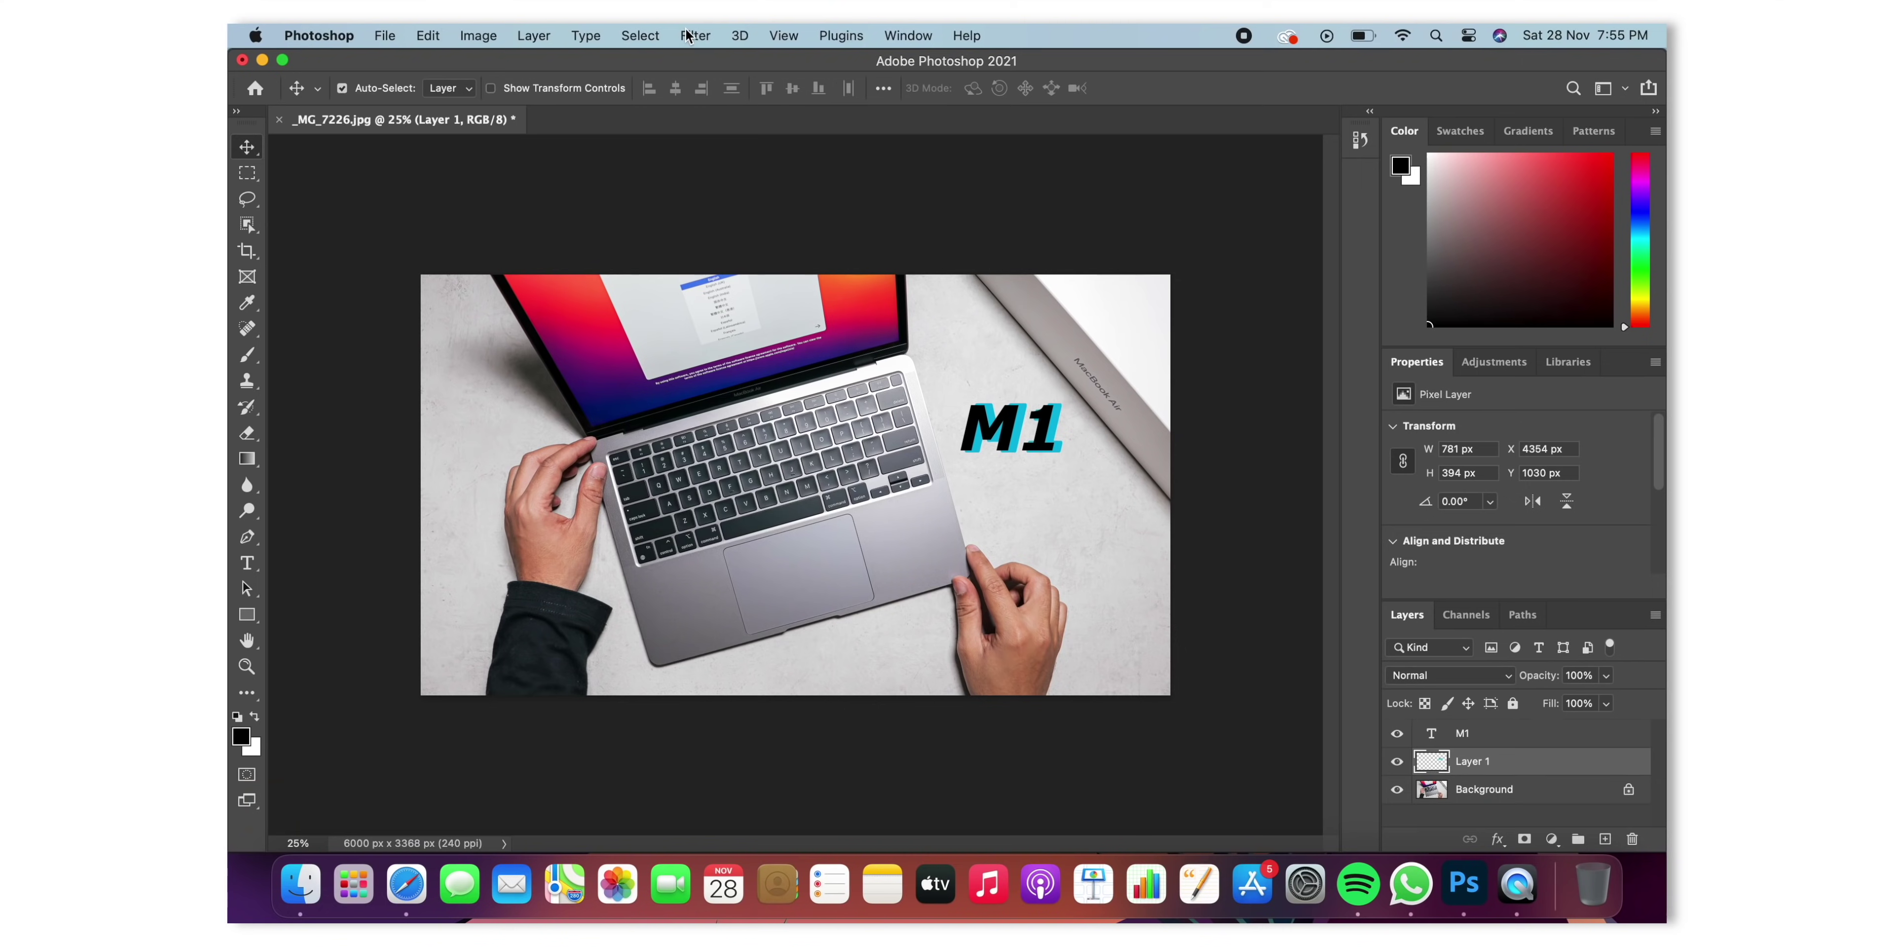
- In Photoshop, start a Gaussian Blur on Layer 1, move its dialog clear of the M1 text and increase the radius
click(689, 35)
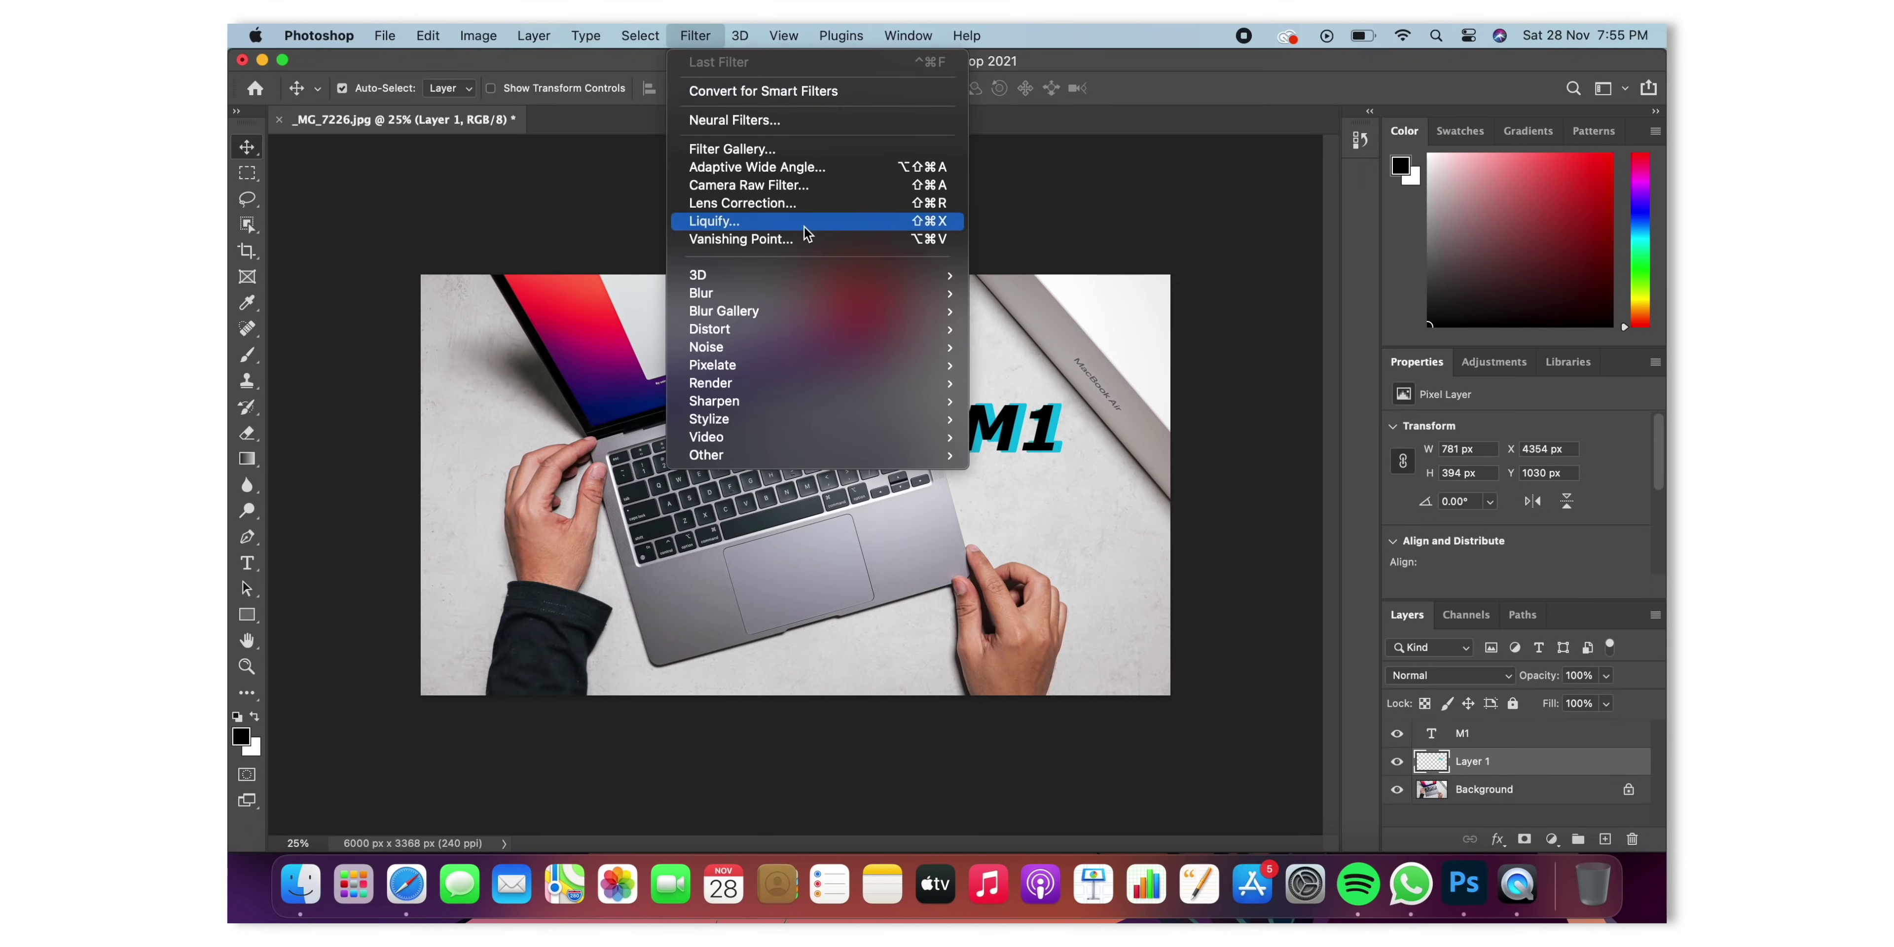
mouse_move(807, 294)
click(1022, 366)
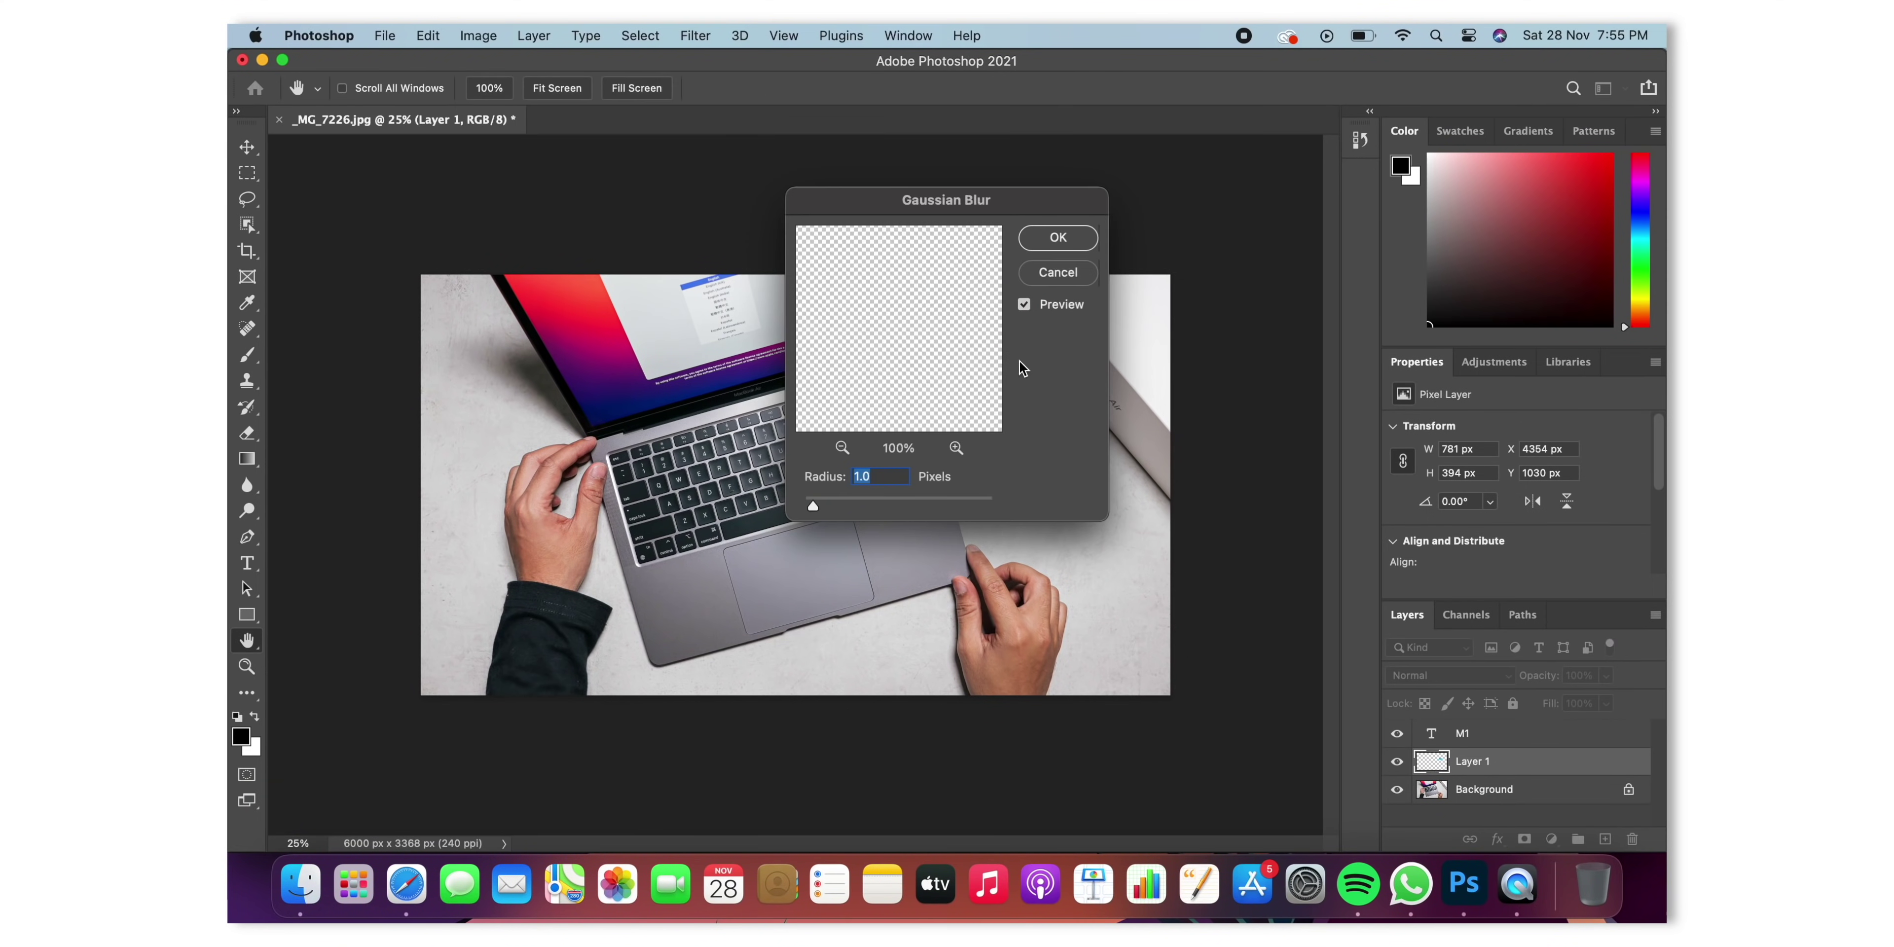
drag(983, 215, 694, 294)
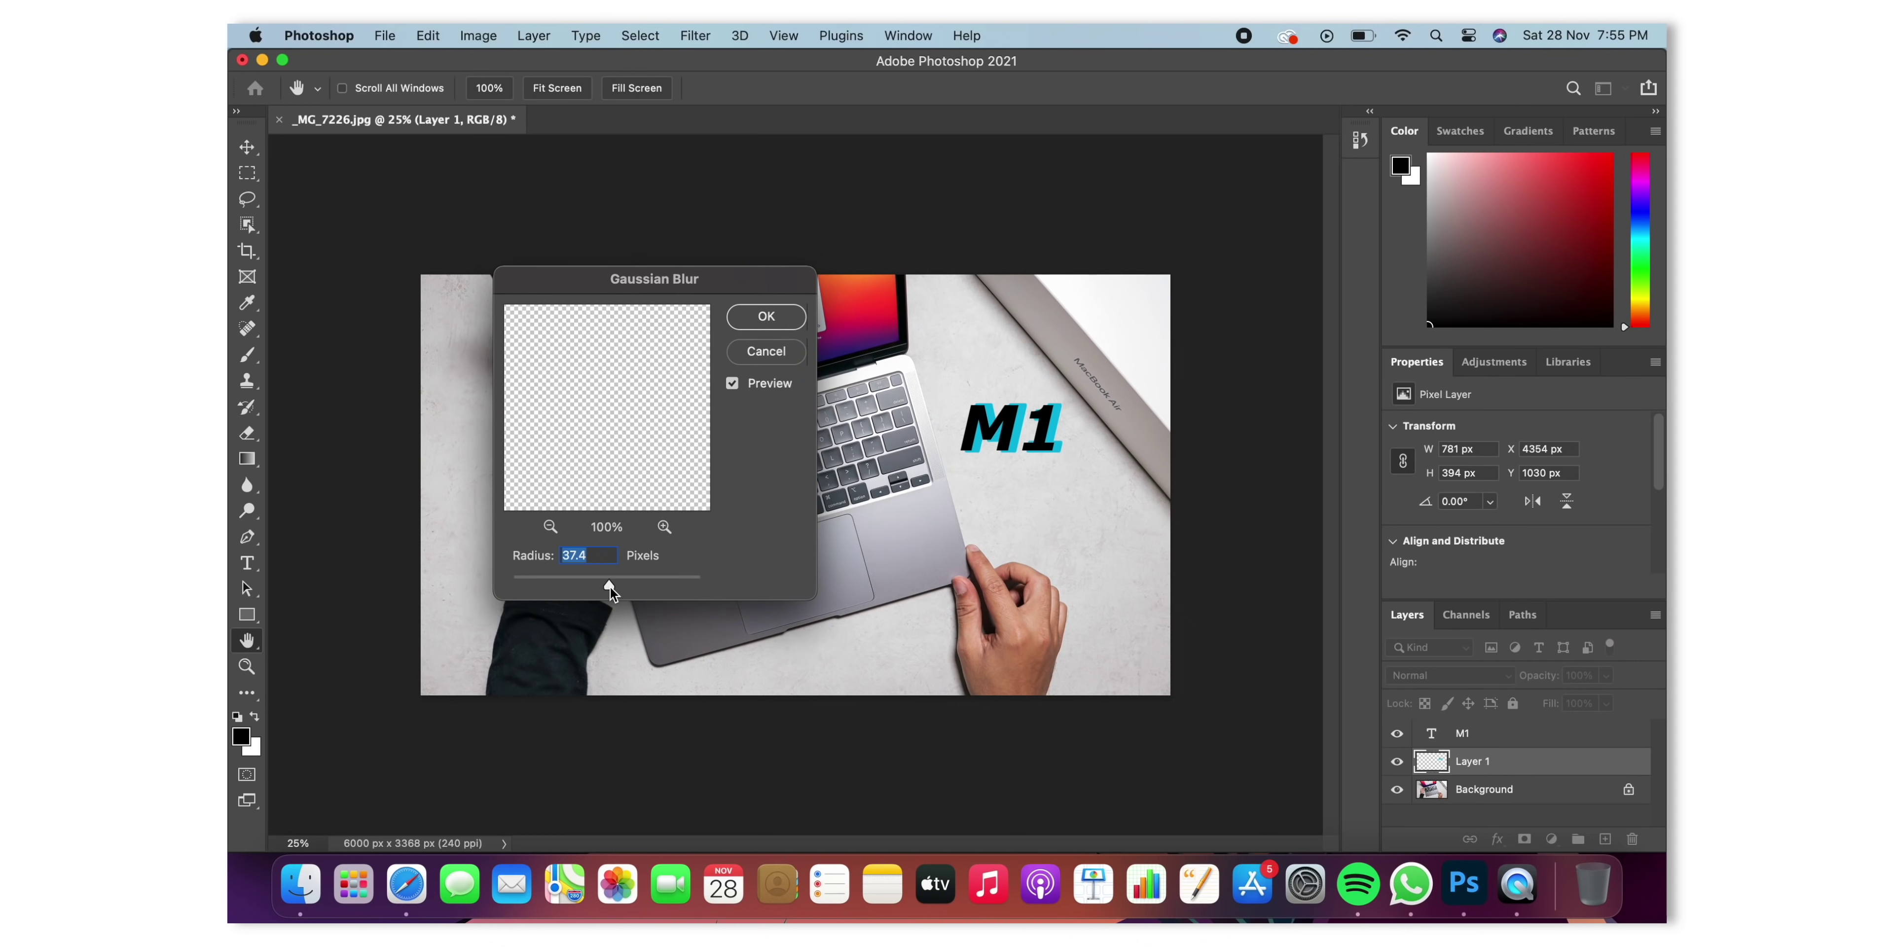
drag(609, 586, 662, 590)
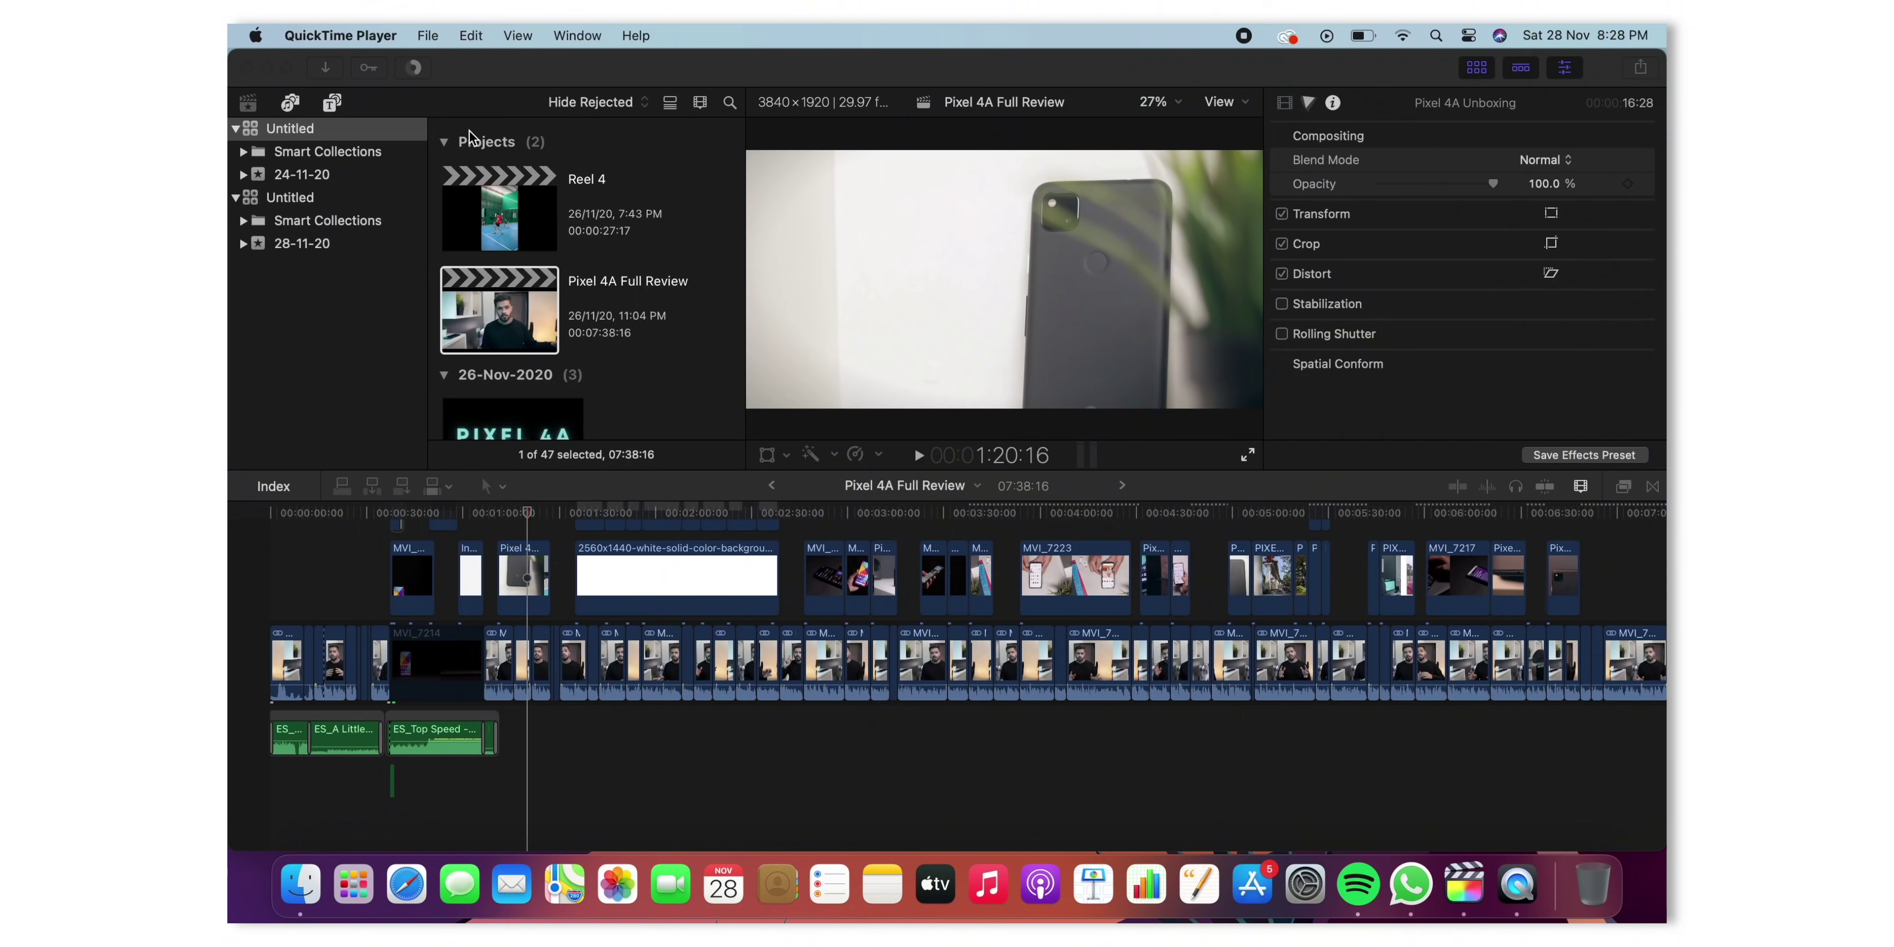
- In Final Cut Pro, skim through the Pixel 4A Full Review timeline and inspect the MVI_7223 clip
click(548, 70)
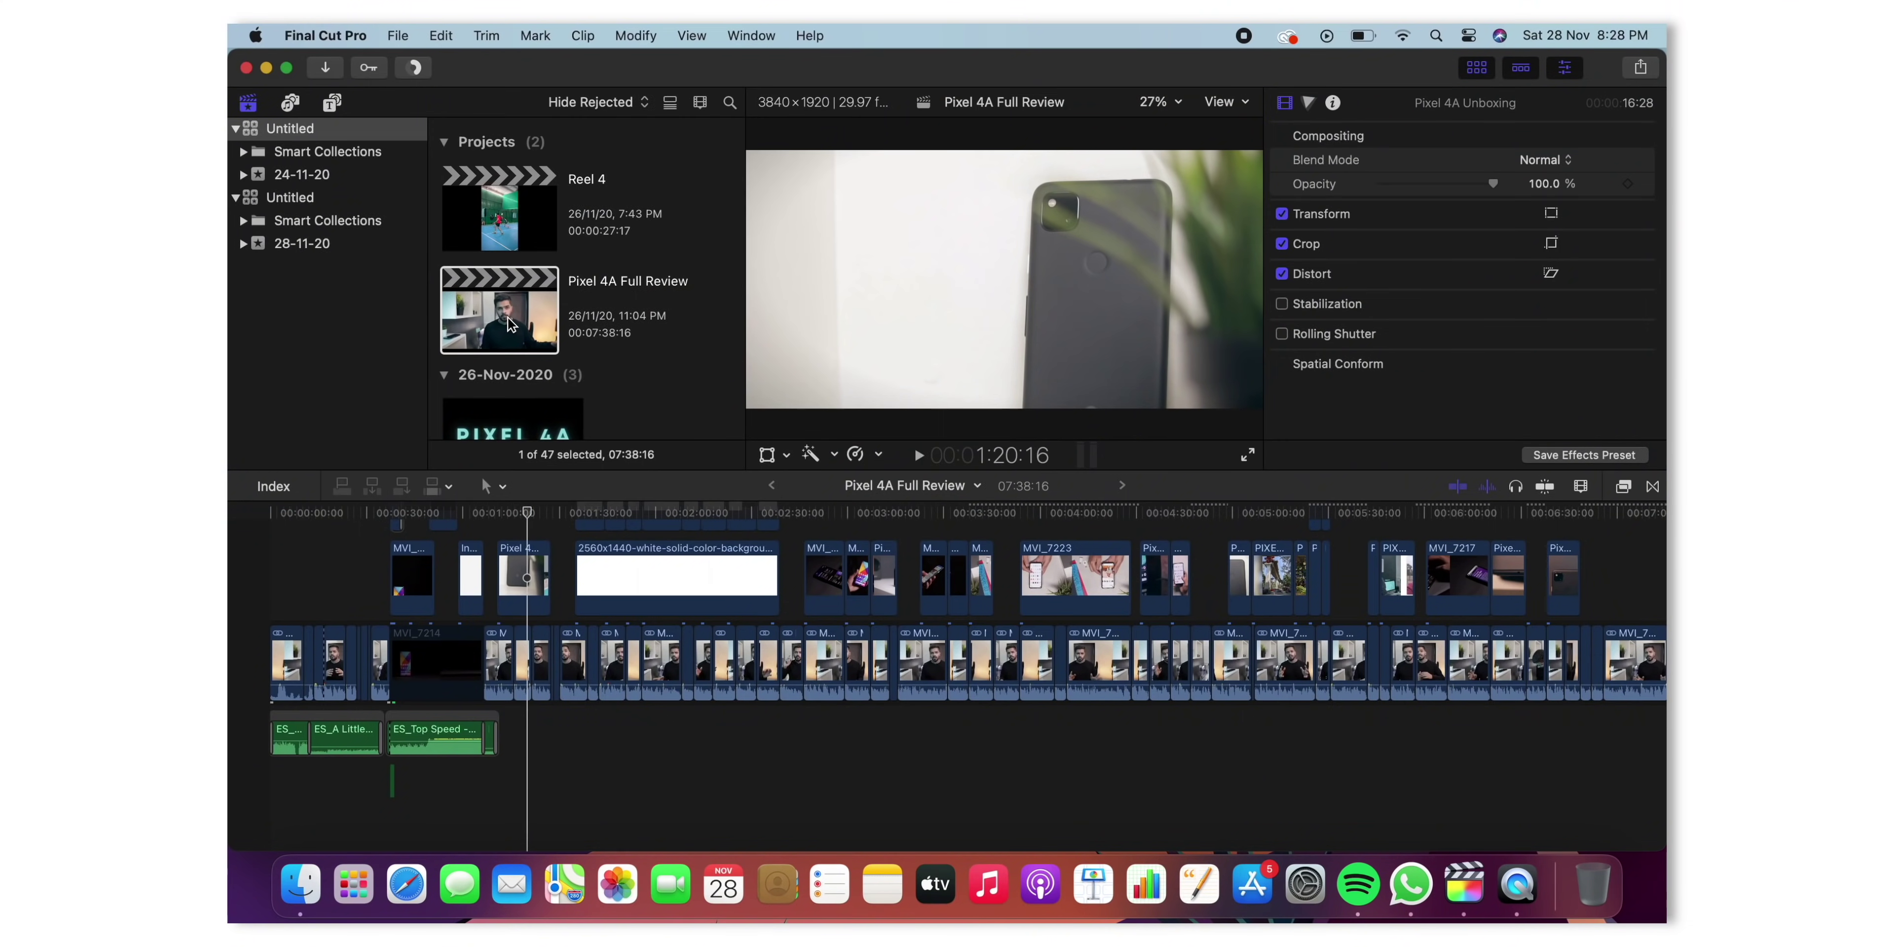
scroll(827, 546, right, 10)
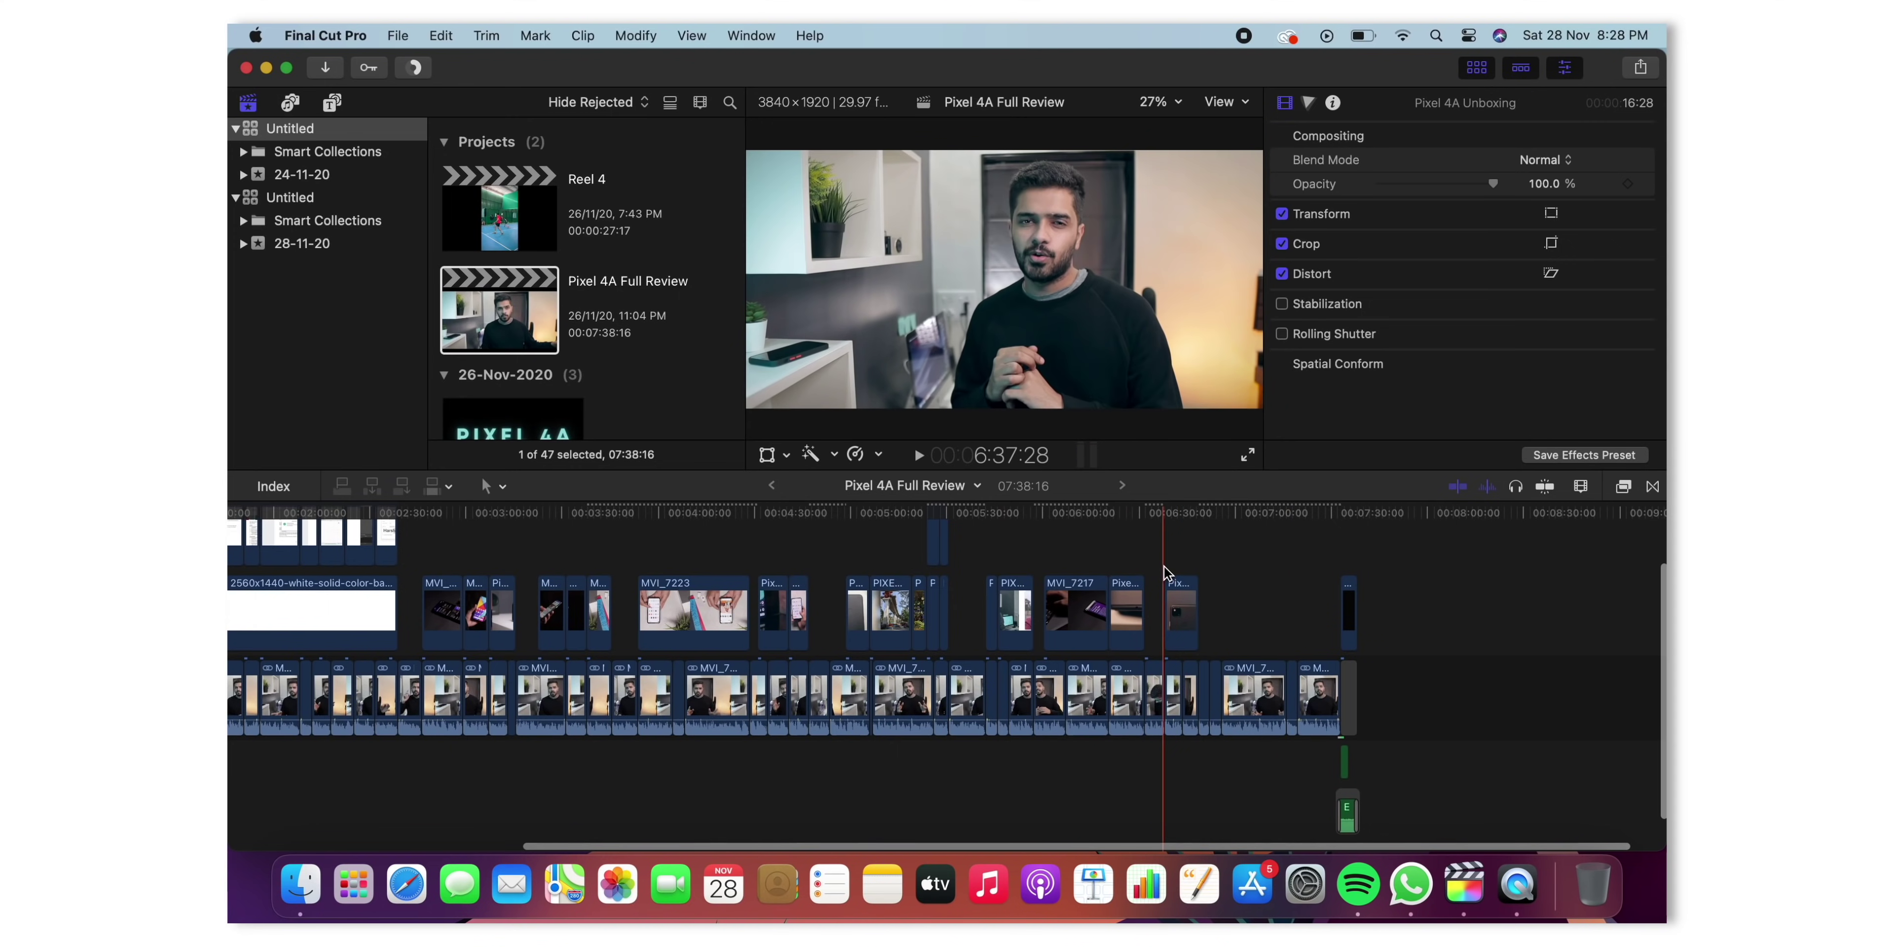
scroll(1167, 572, left, 10)
scroll(1167, 572, down, 5)
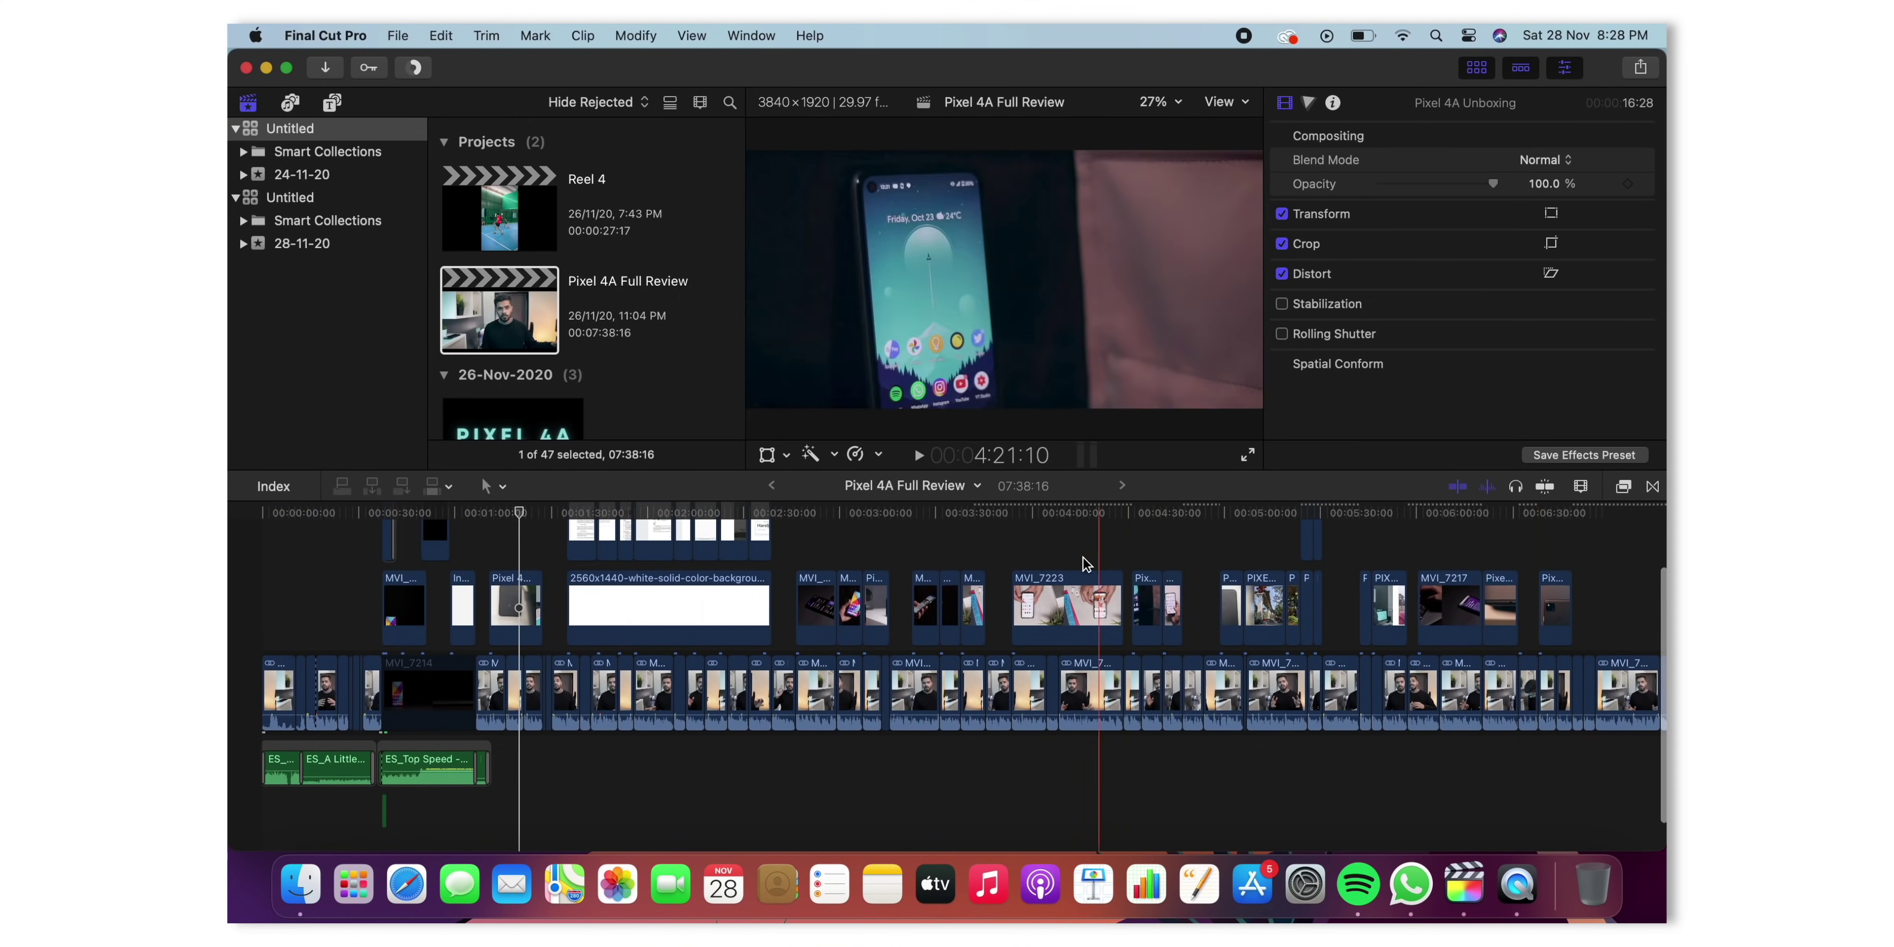
click(1070, 589)
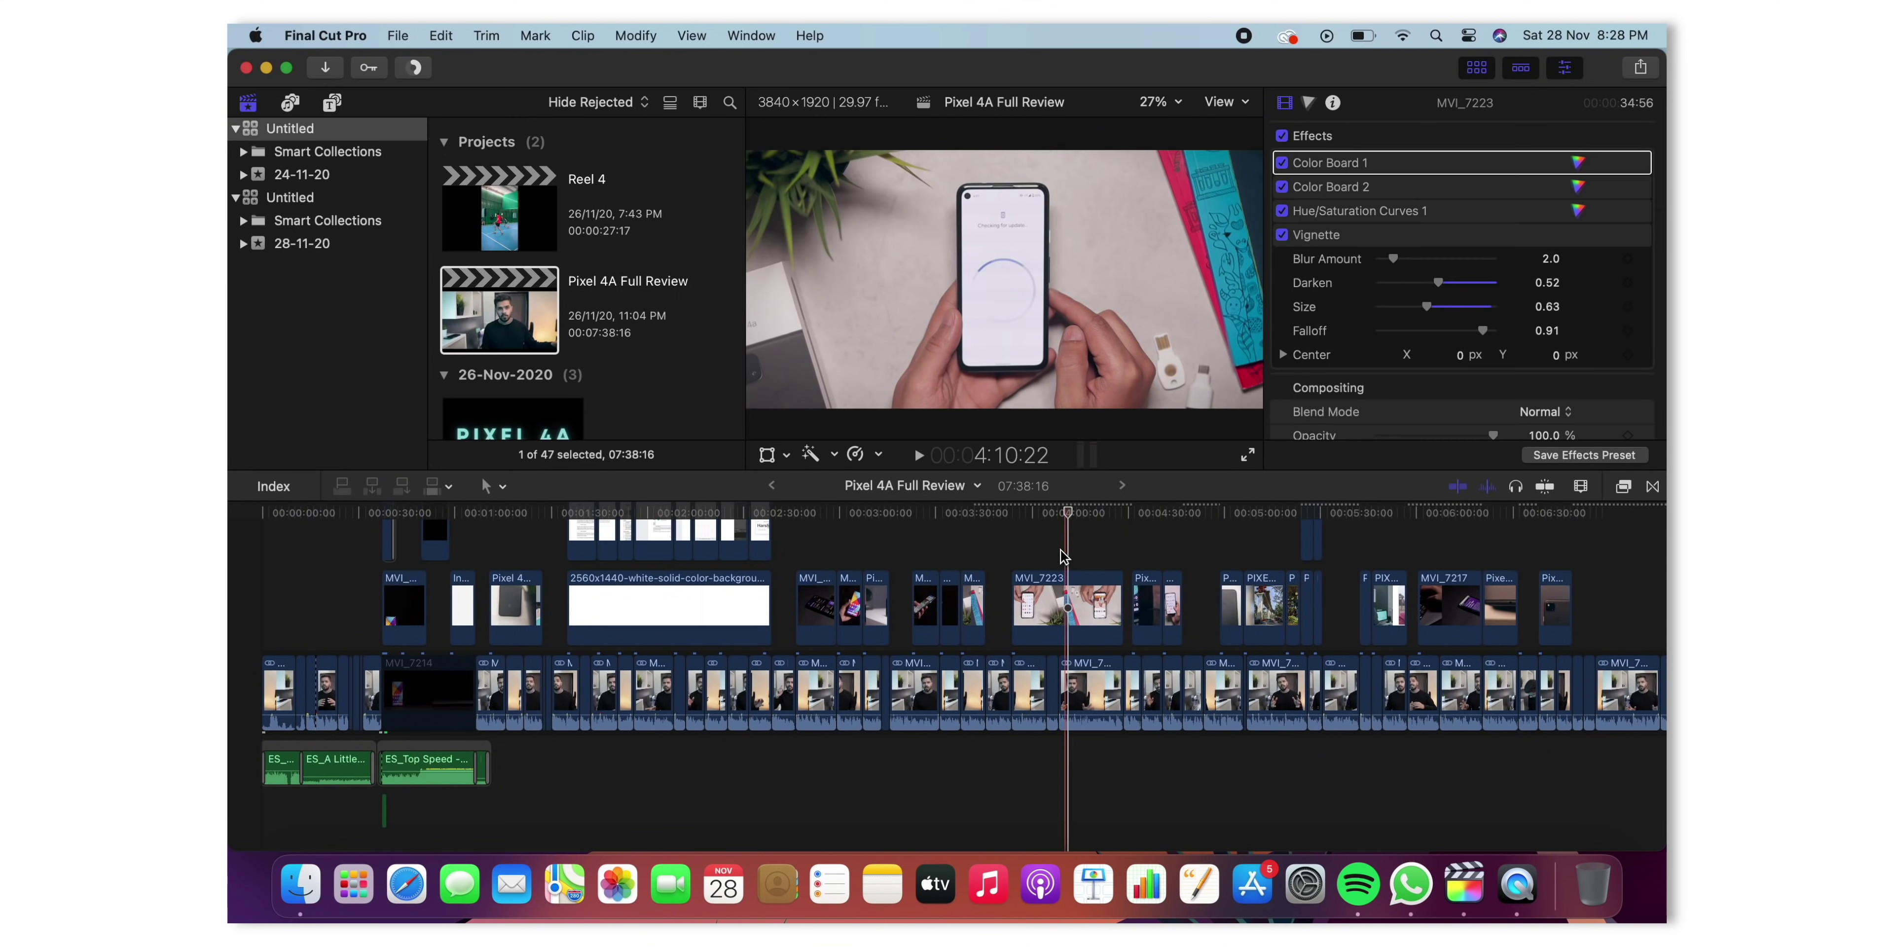
click(935, 555)
click(397, 36)
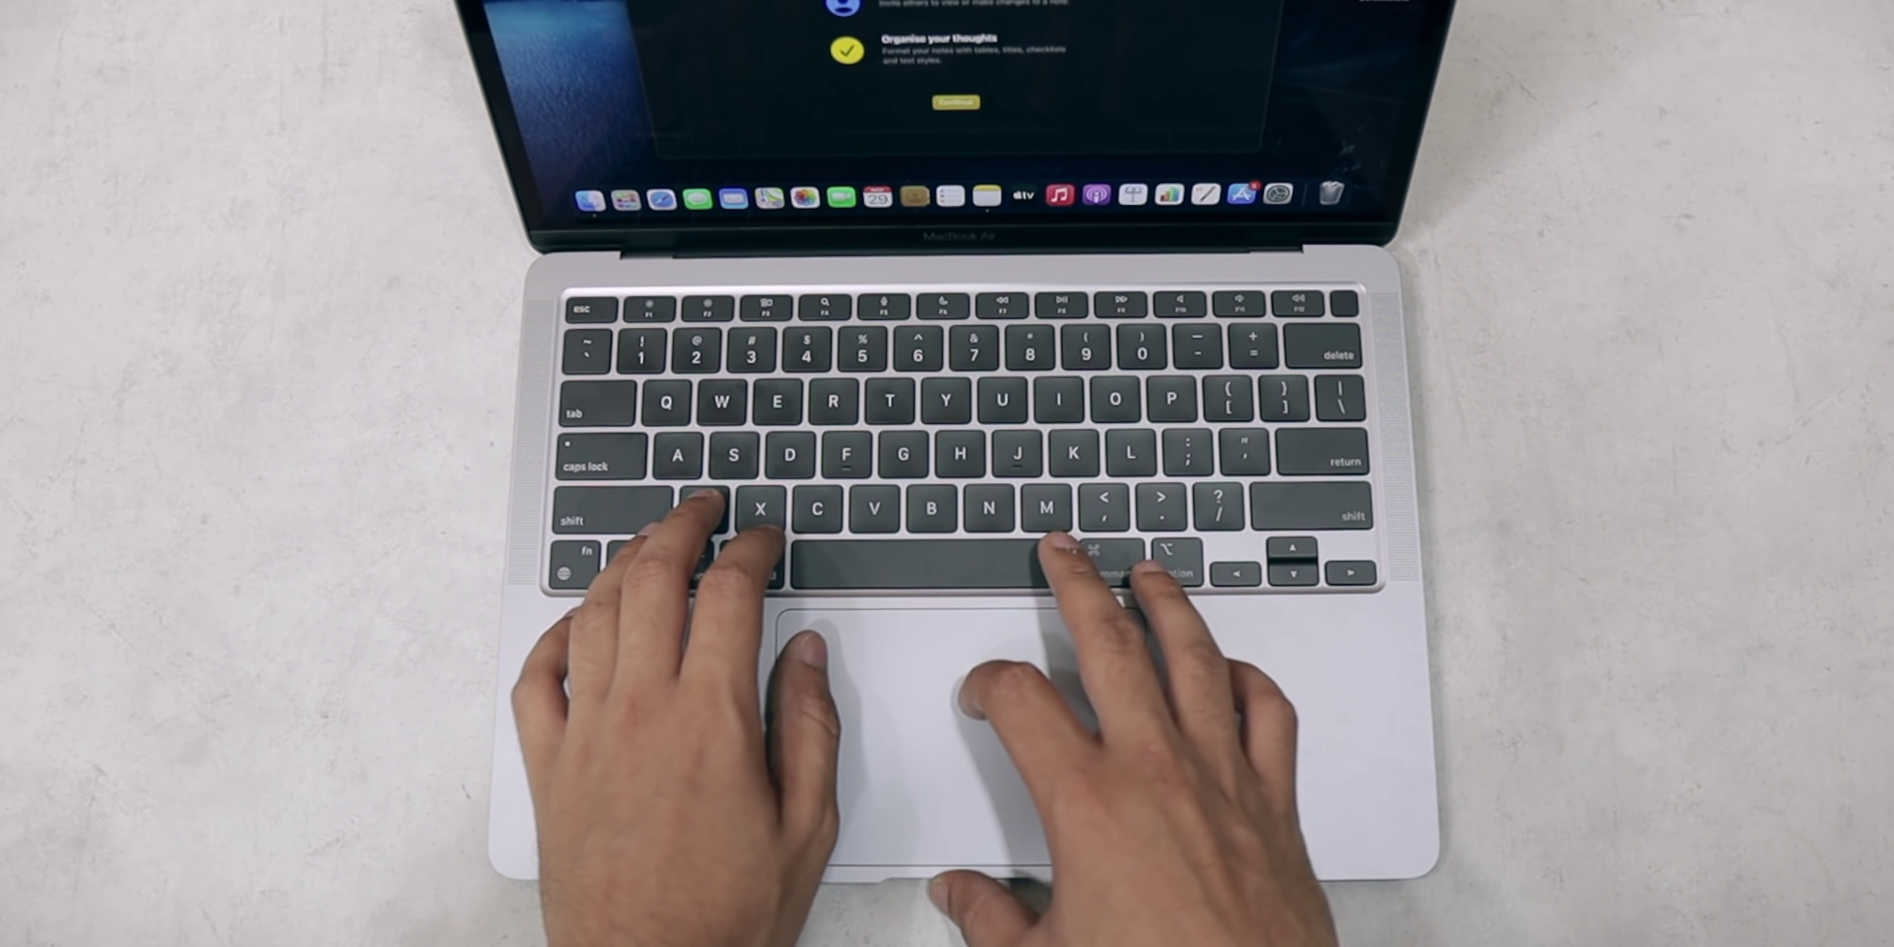
click(957, 105)
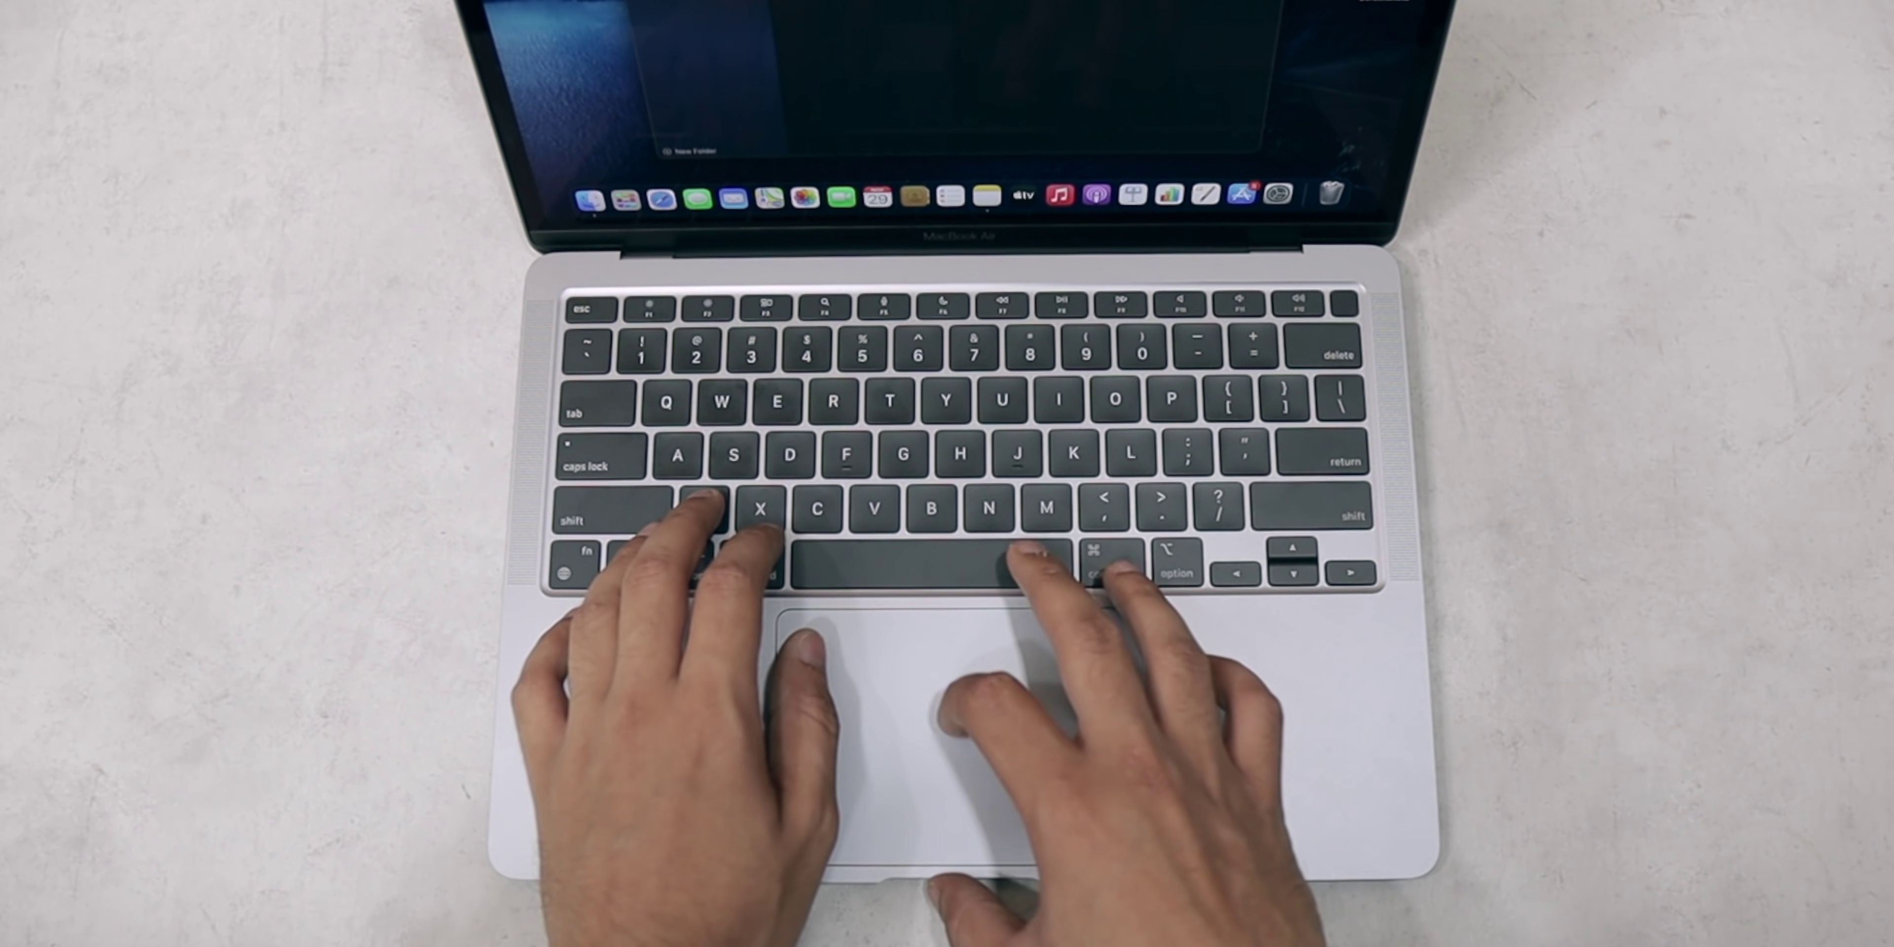